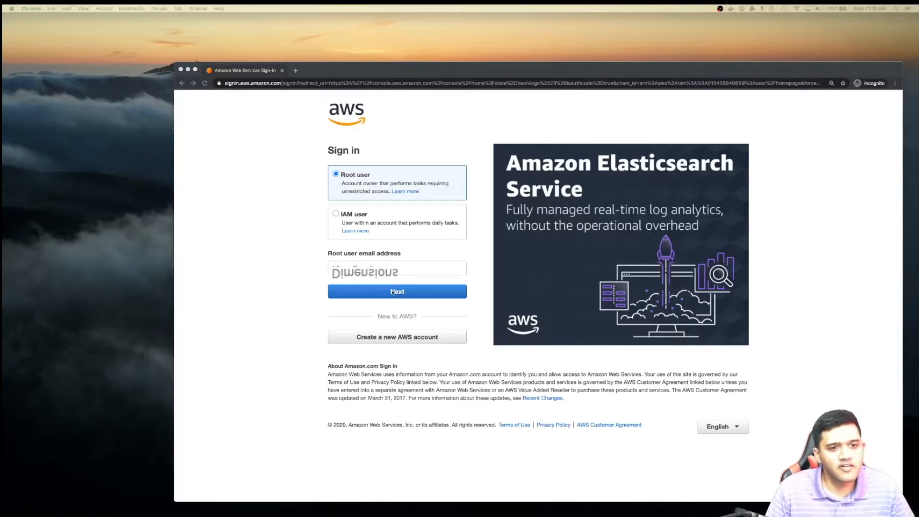
- Sign in to the AWS console as root user with the account password and open Lightsail
left_click(423, 294)
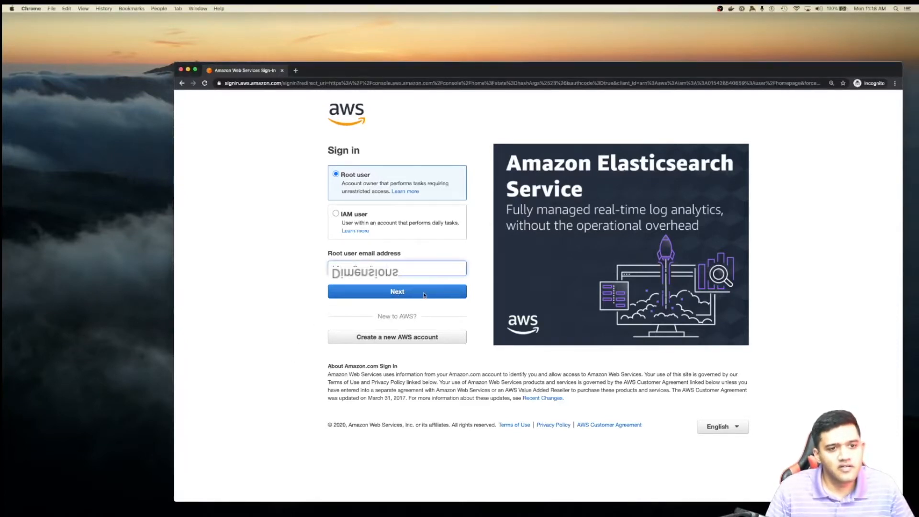
left_click(424, 294)
type("••••••••")
key("Return")
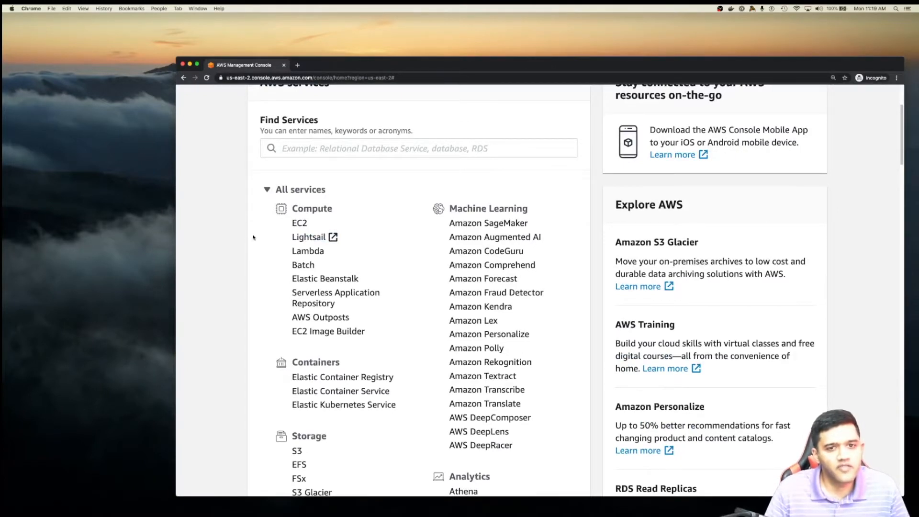
left_click(312, 242)
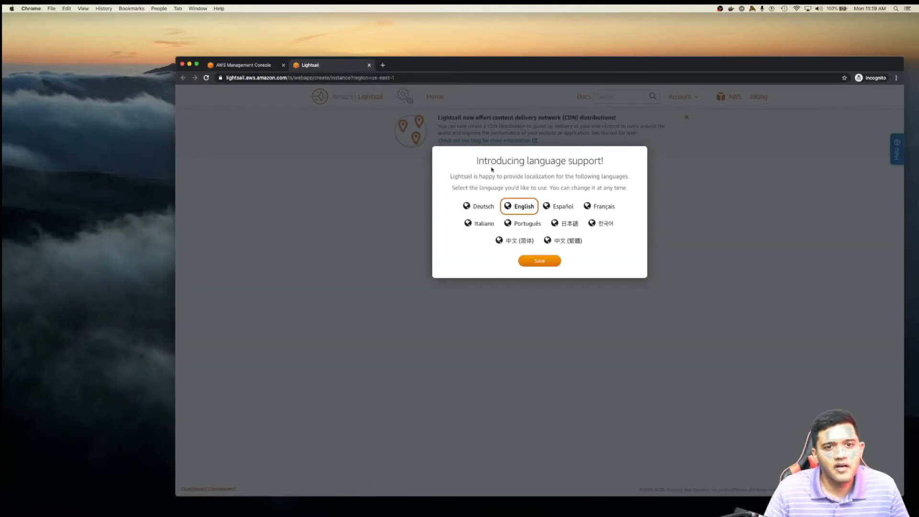
- Keep English as the interface language, start a new instance, and set its region to Oregon
left_click(538, 262)
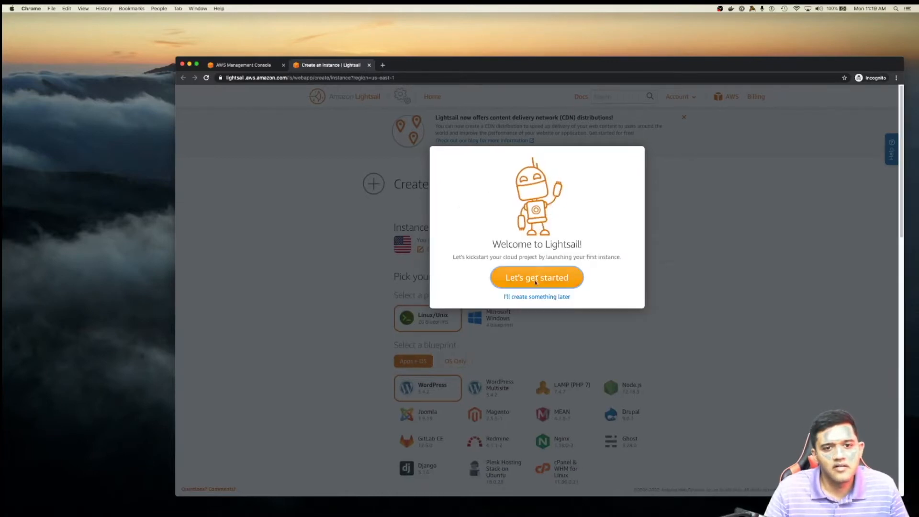
left_click(537, 279)
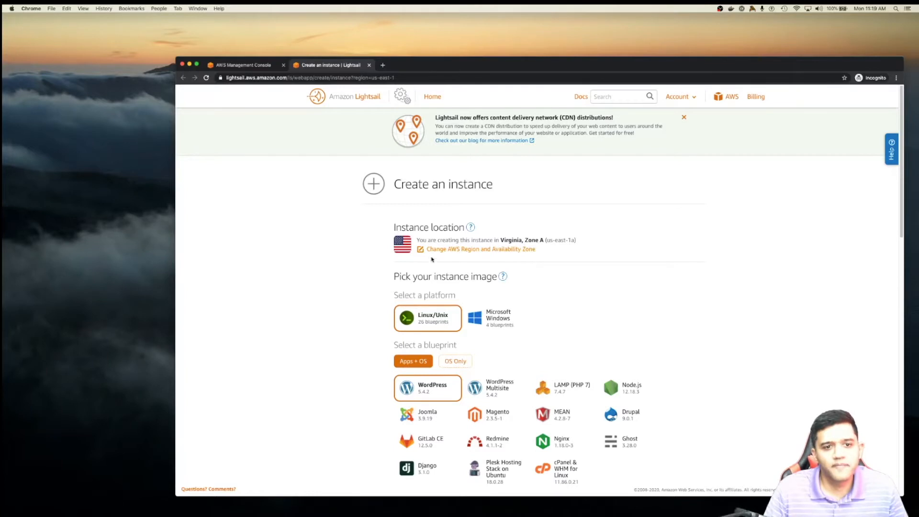
left_click(488, 252)
scroll(492, 258, "down", 1)
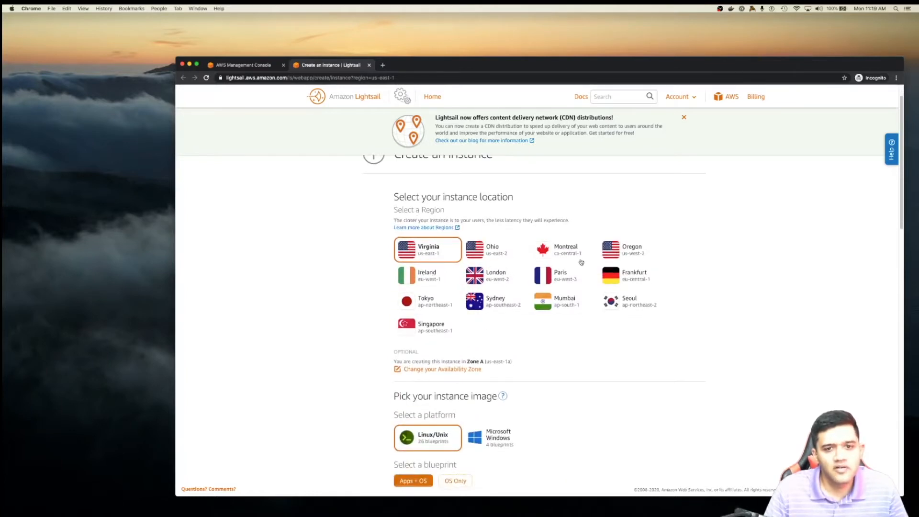
left_click(621, 255)
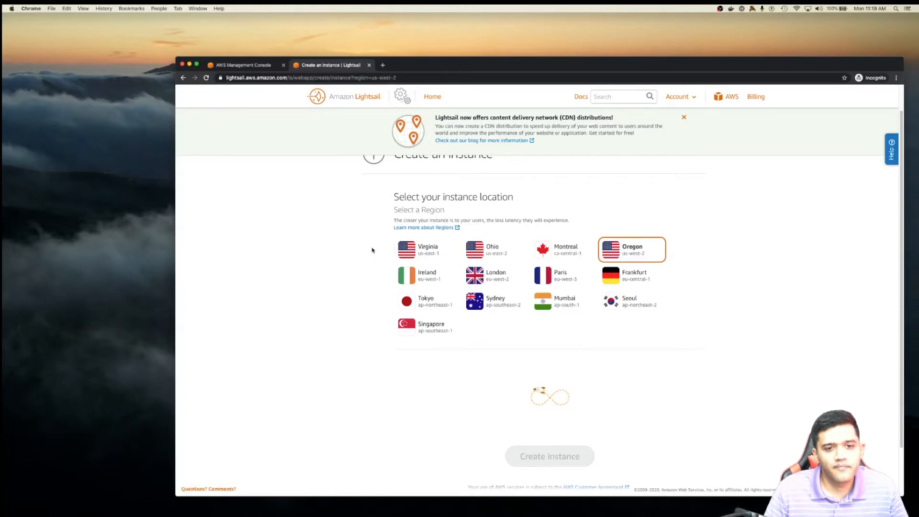
scroll(374, 247, "up", 1)
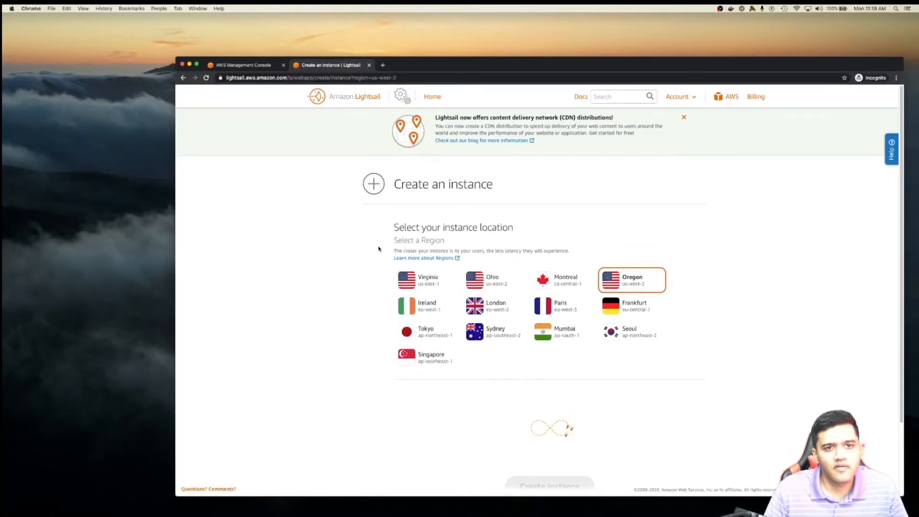
- Dismiss the CDN announcement and scroll down to the WordPress blueprint and $3.5 plan
left_click(682, 117)
scroll(370, 242, "down", 5)
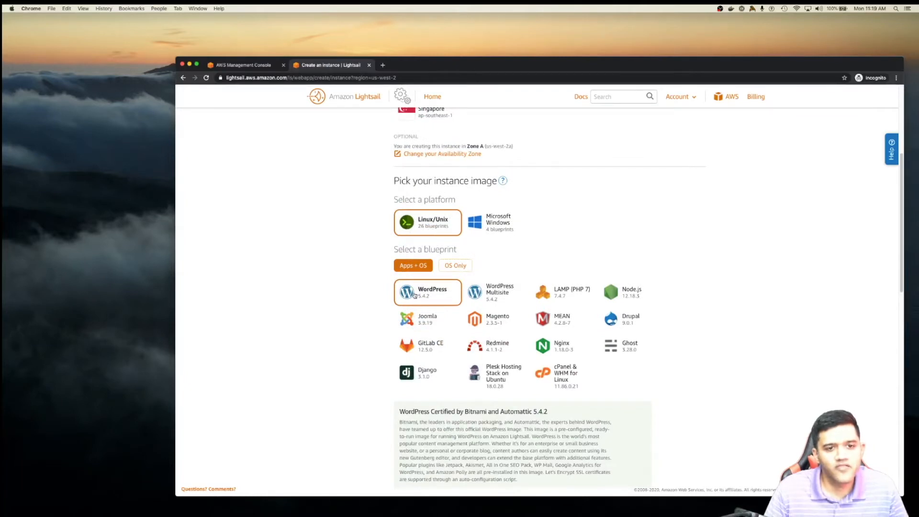
scroll(381, 280, "down", 5)
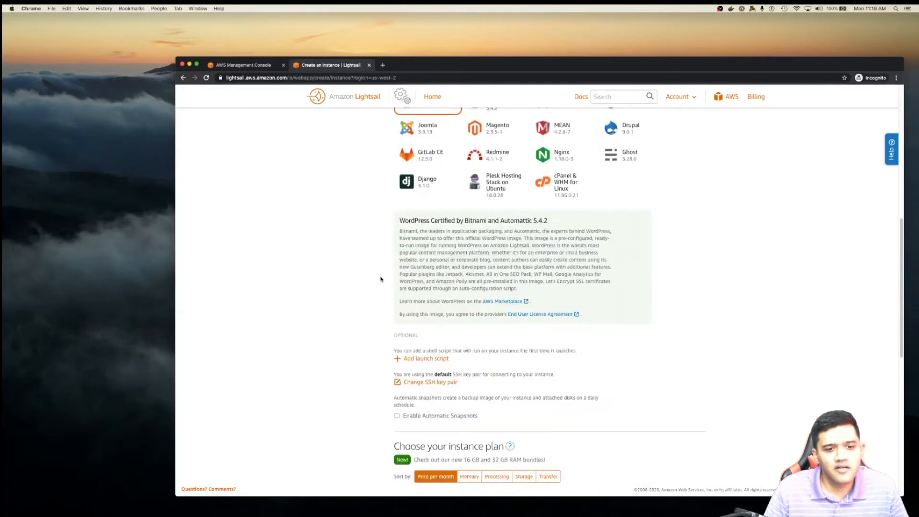
scroll(383, 278, "down", 1)
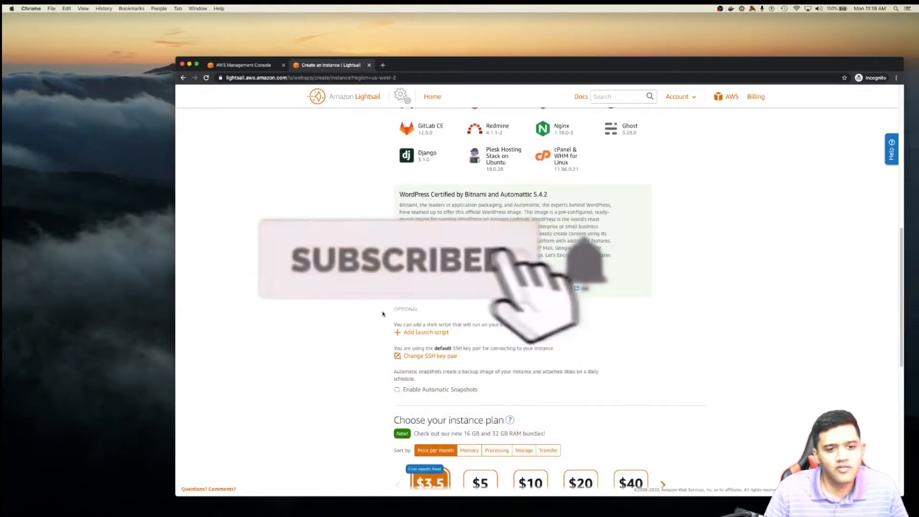
scroll(406, 356, "down", 5)
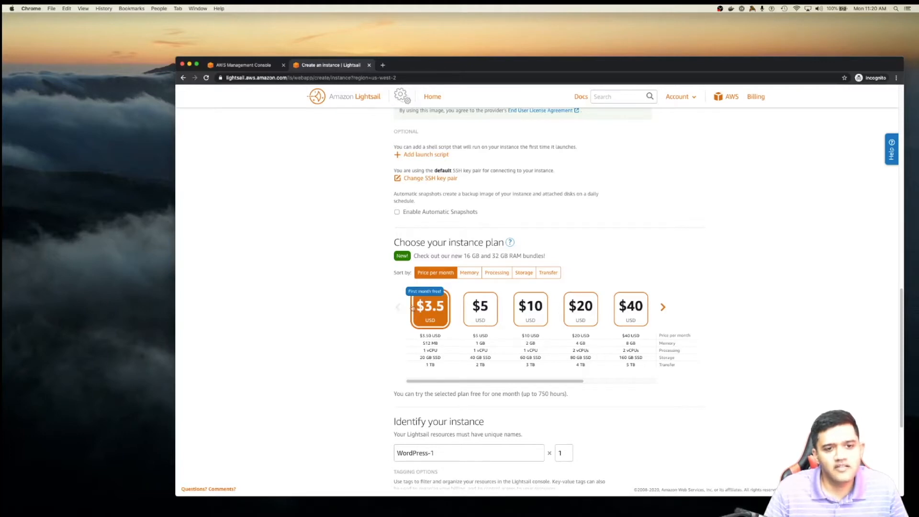
scroll(405, 311, "down", 5)
- Replace the default instance name WordPress-1 with a custom instance name
left_click_drag(397, 284, 425, 286)
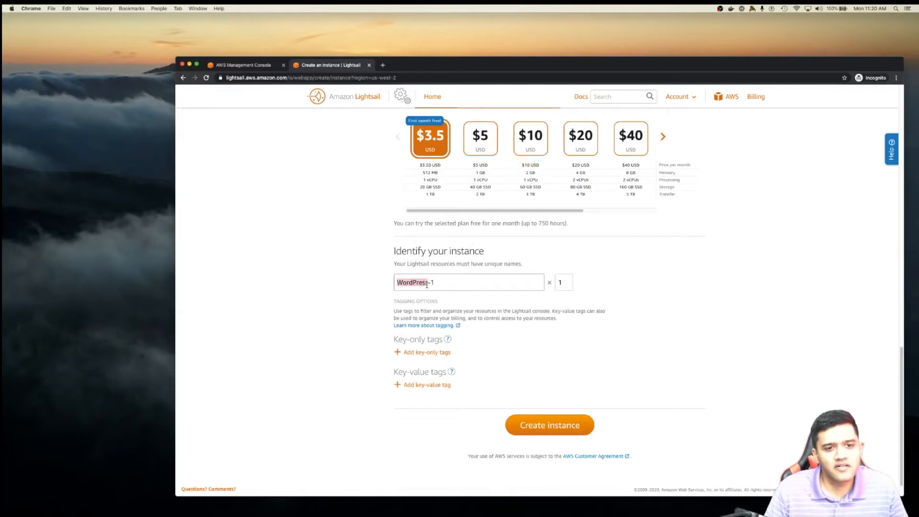
type("Myl")
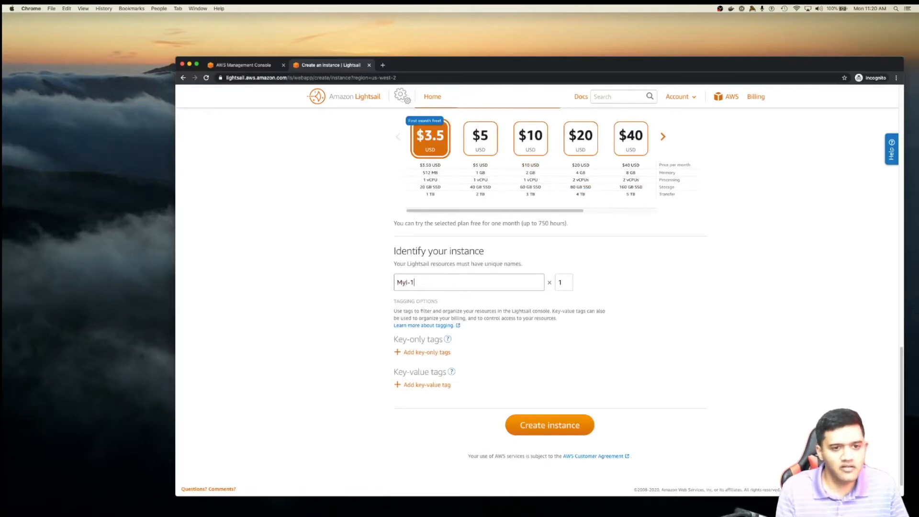
type("data")
key("BackSpace")
key("BackSpace")
key("BackSpace")
key("BackSpace")
key("BackSpace")
key("BackSpace")
key("BackSpace")
key("BackSpace")
key("BackSpace")
type("My")
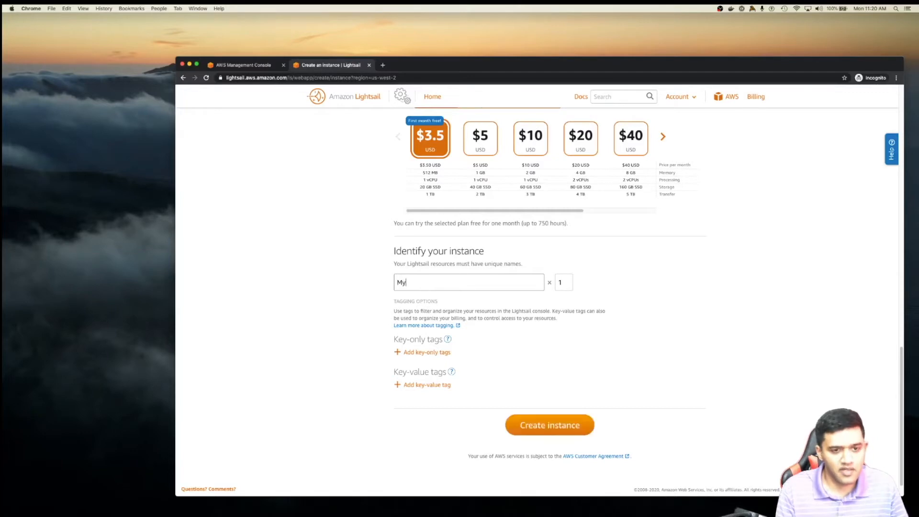
type("ldJoe")
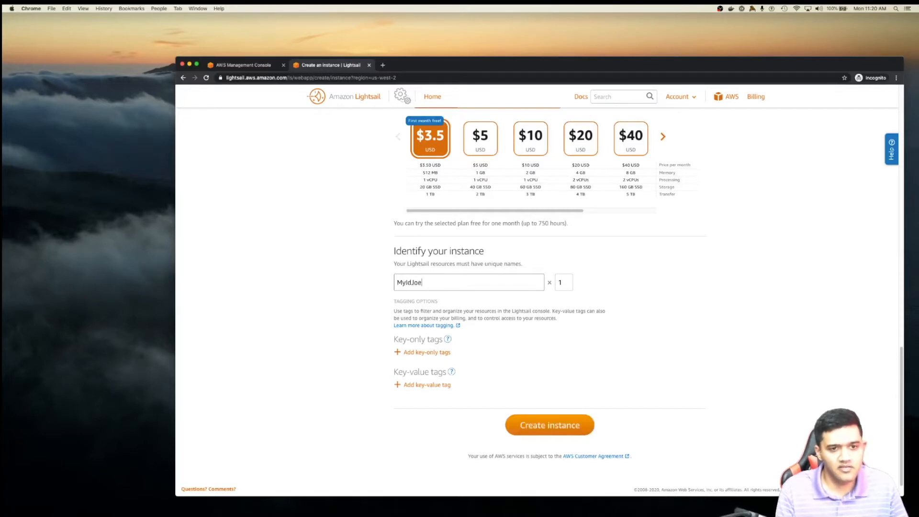
type("y-1")
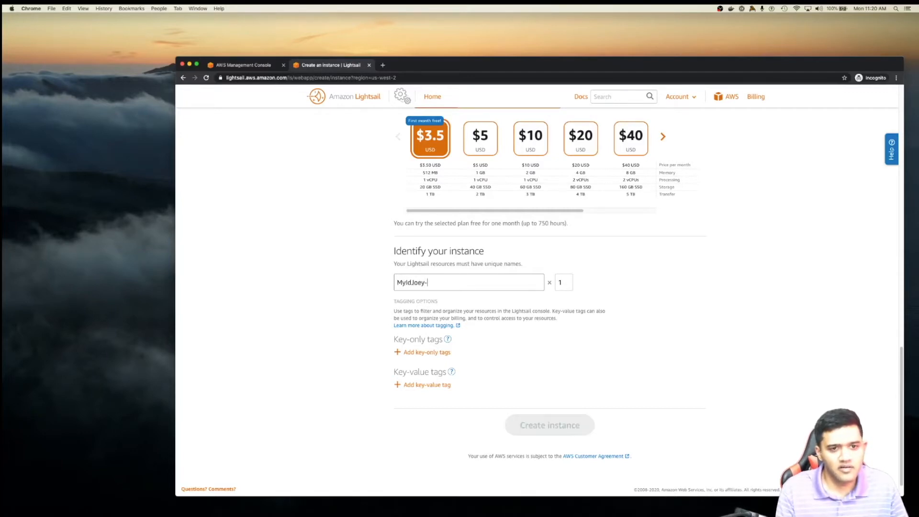
key("BackSpace")
key("BackSpace")
type("W-1P")
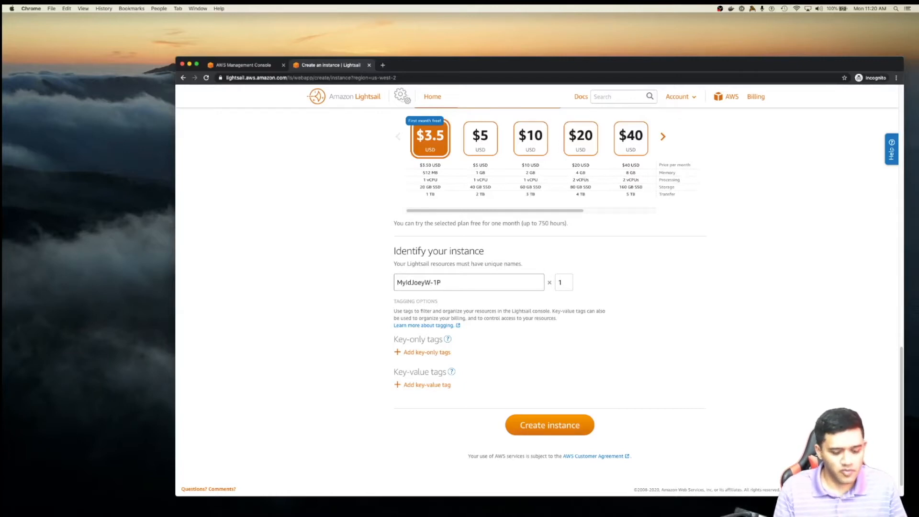
type("P")
key("Right")
key("Right")
key("Right")
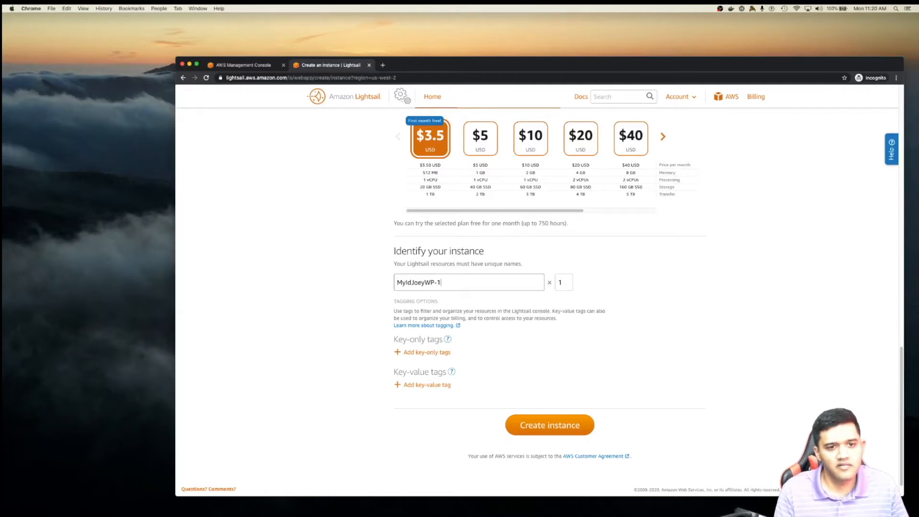
- Add key-value tags ProjectName = WordPress and Billing with the account's value
left_click(398, 386)
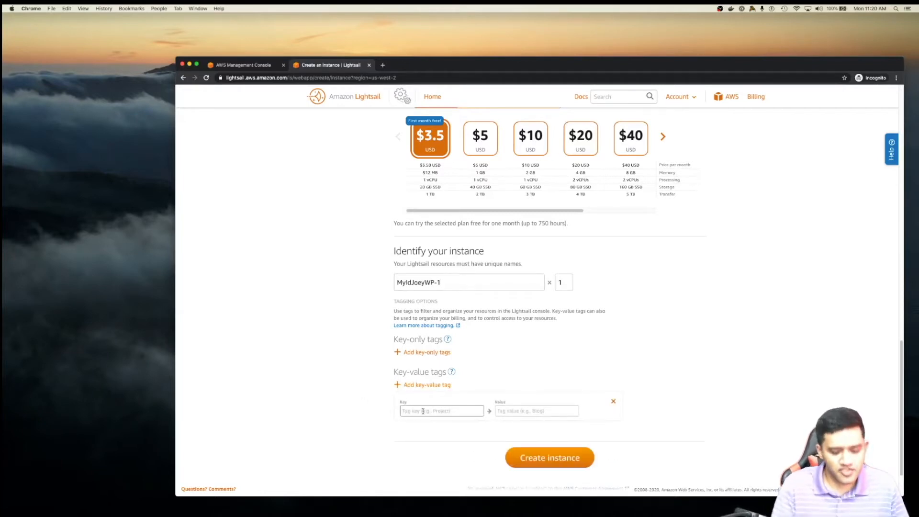
type("ProjectName")
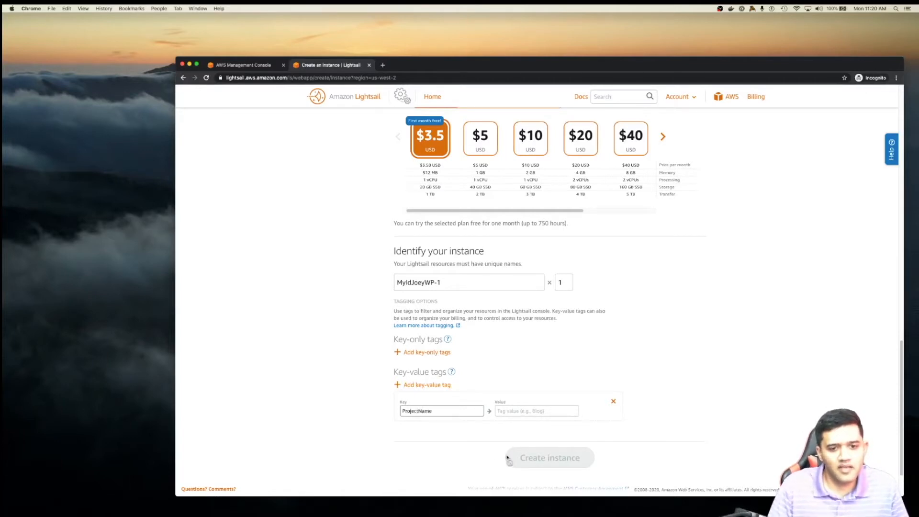
left_click(510, 410)
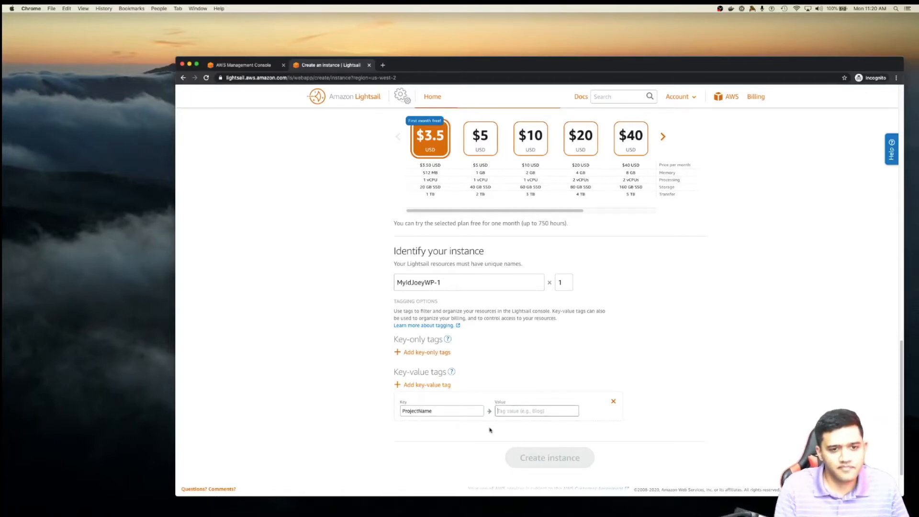
type("Wor")
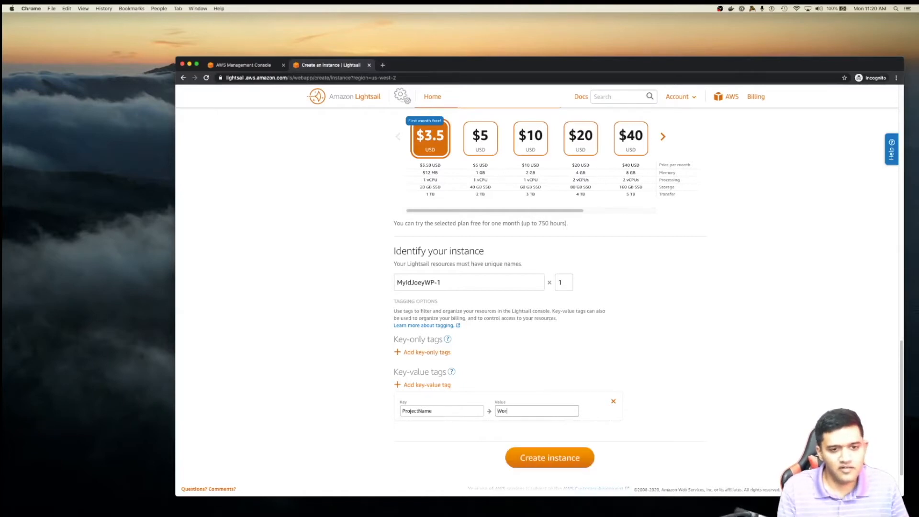
type("dPress")
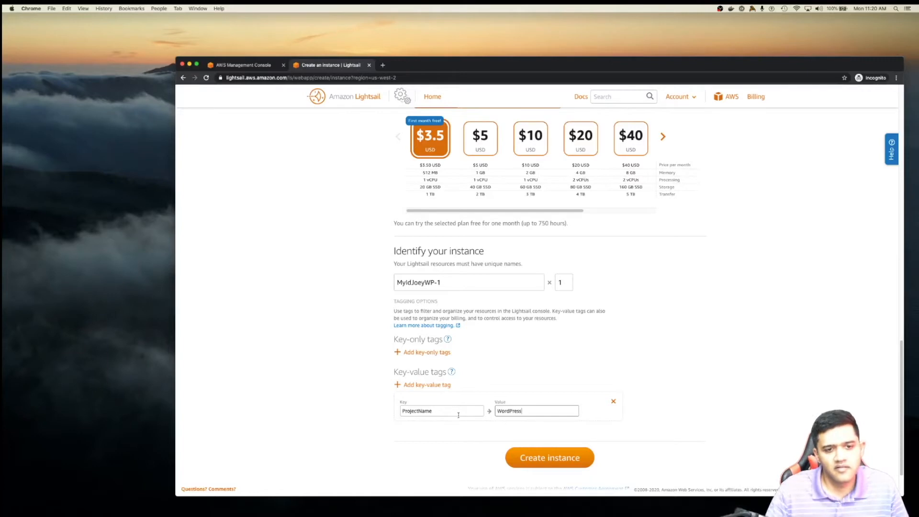
left_click(427, 385)
left_click(427, 412)
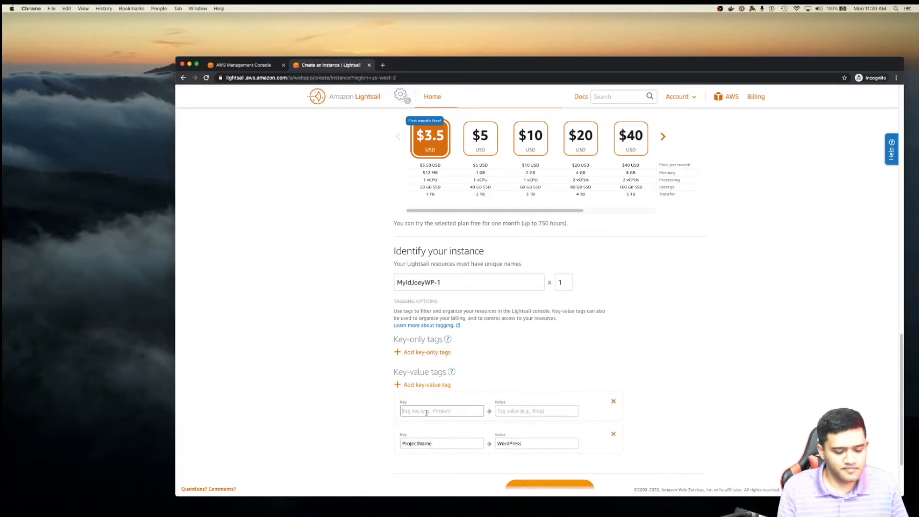
type("Billing")
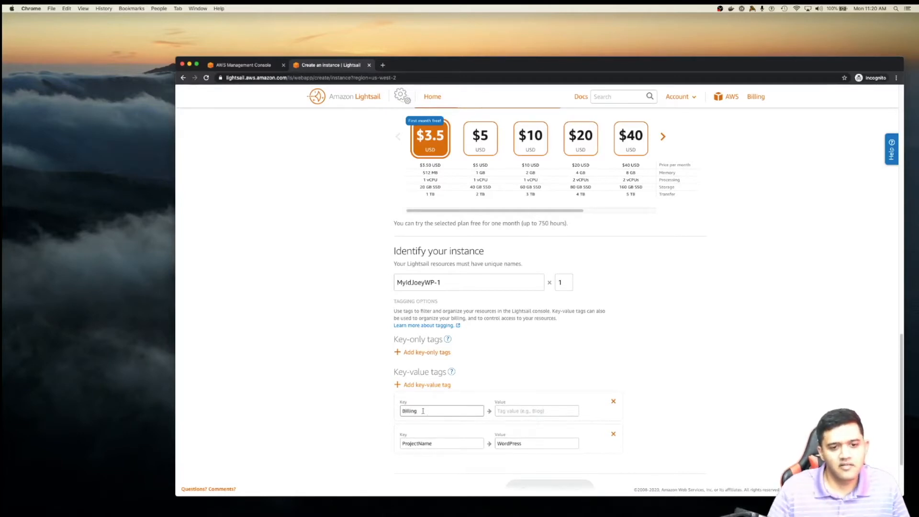
left_click(505, 413)
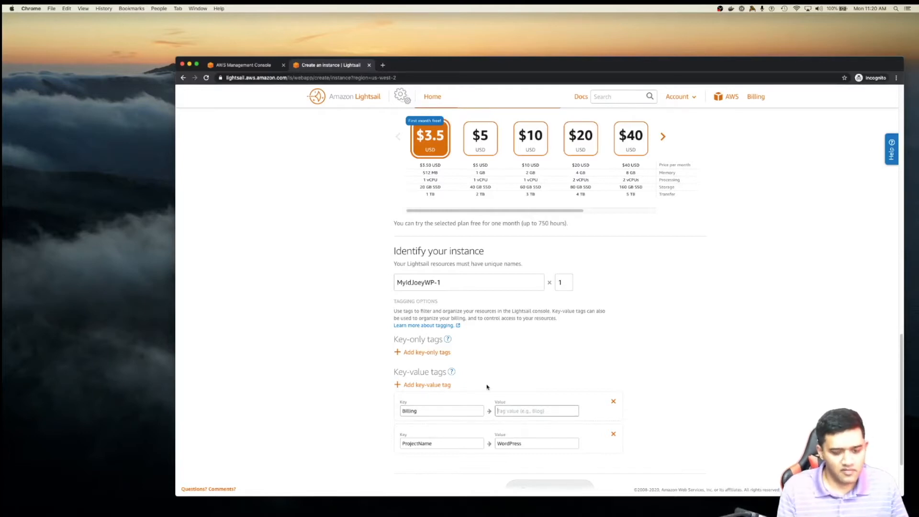
type("My")
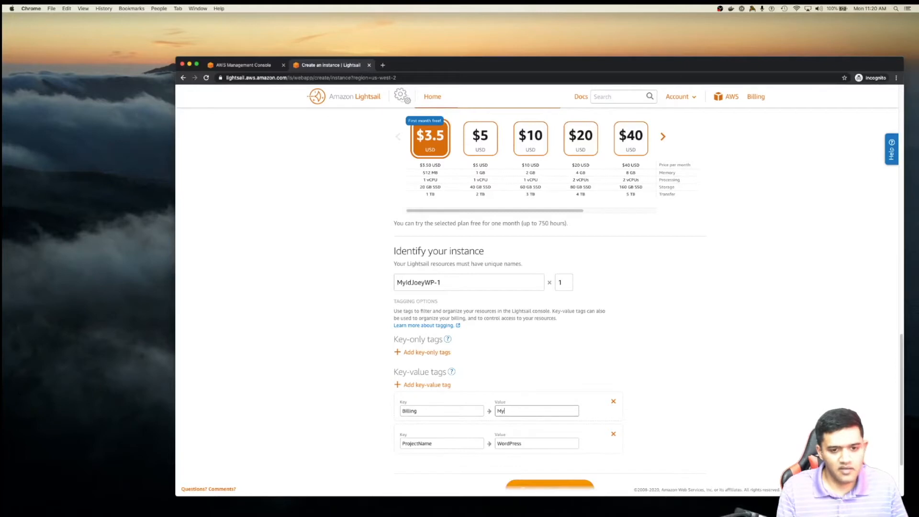
type("IdJoeyW")
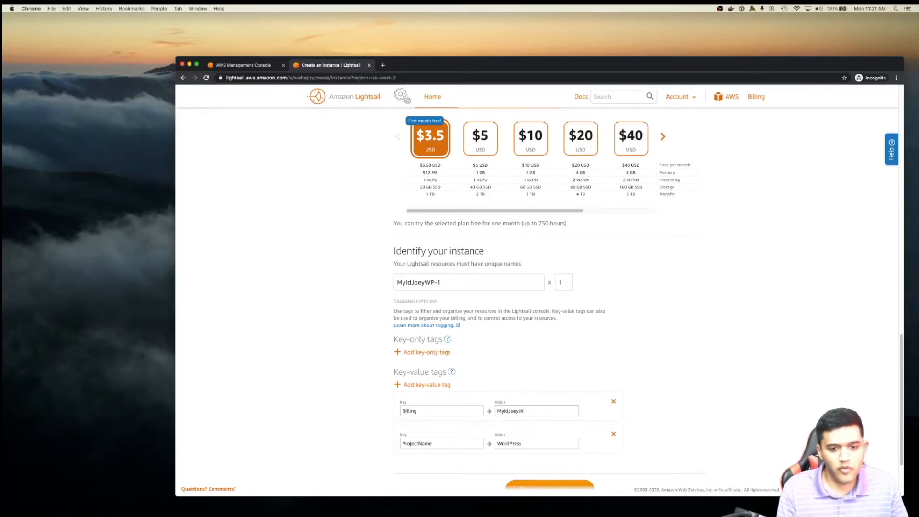
left_click(698, 359)
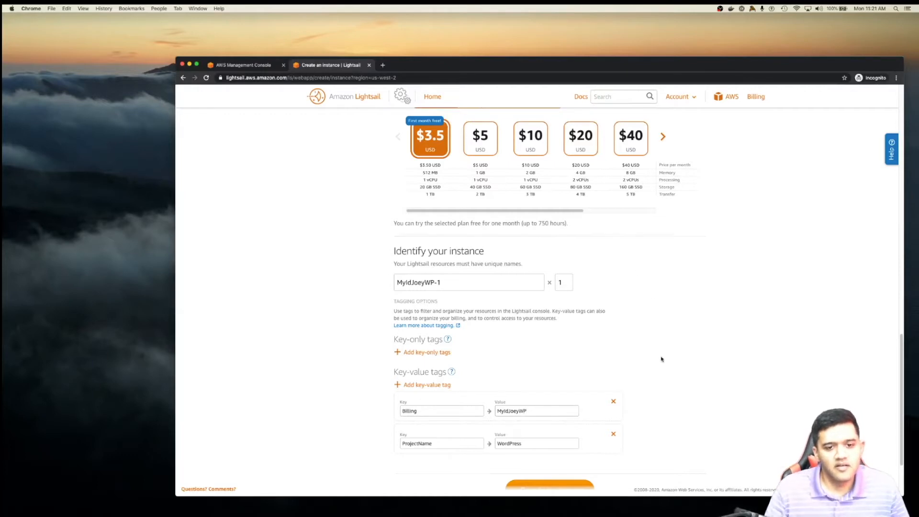
- Create the $3.5 WordPress instance in Oregon
scroll(662, 359, "down", 1)
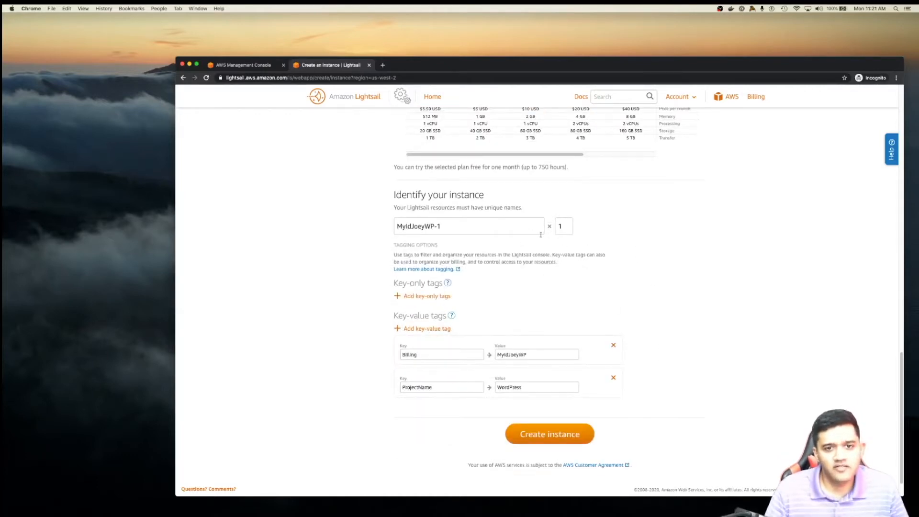
scroll(382, 280, "up", 5)
scroll(381, 281, "down", 5)
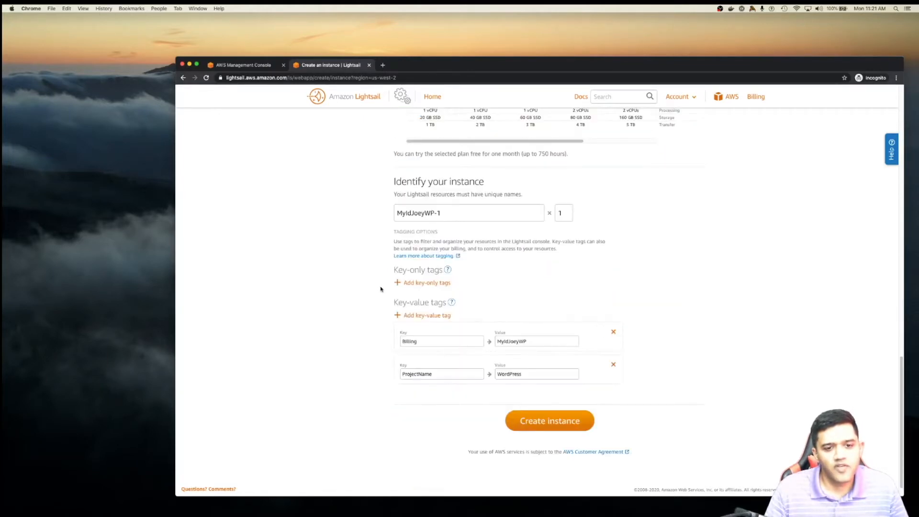
left_click(563, 425)
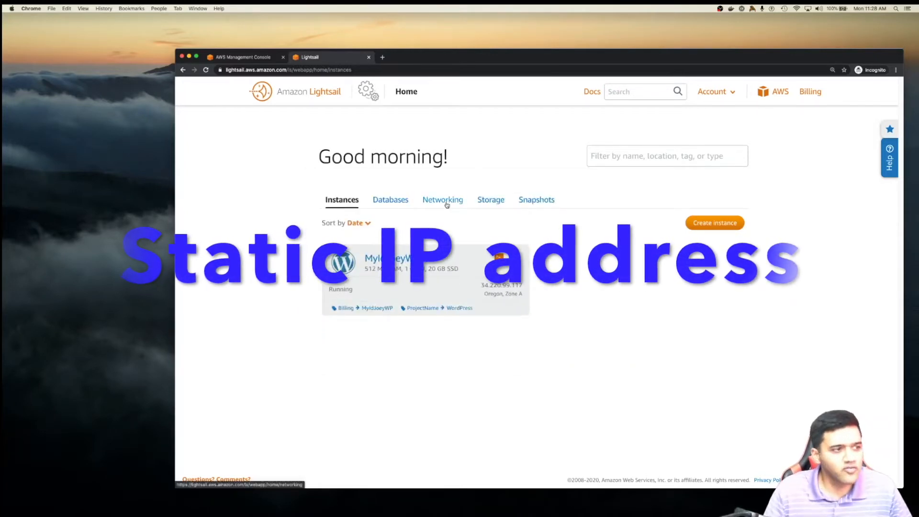
- Open Networking and browse its static IP, distribution, load balancer and DNS zone options
left_click(445, 201)
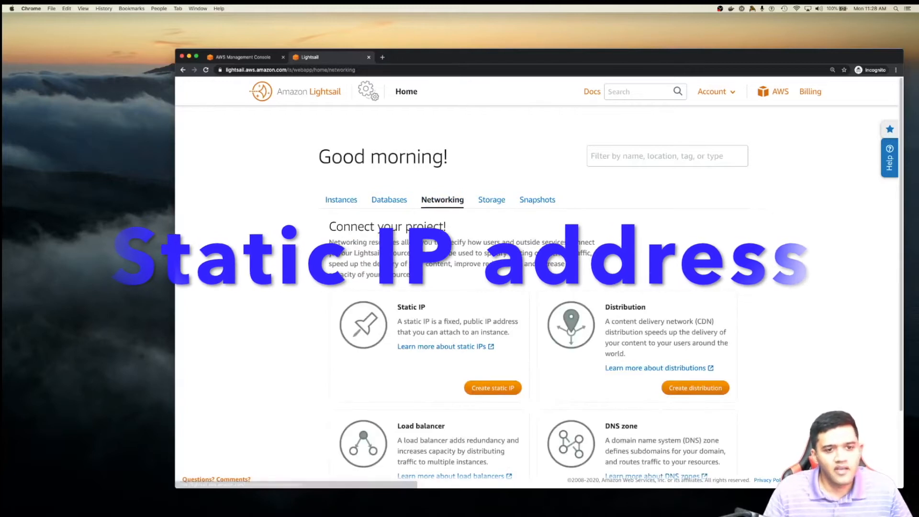
scroll(312, 297, "down", 3)
scroll(312, 296, "down", 1)
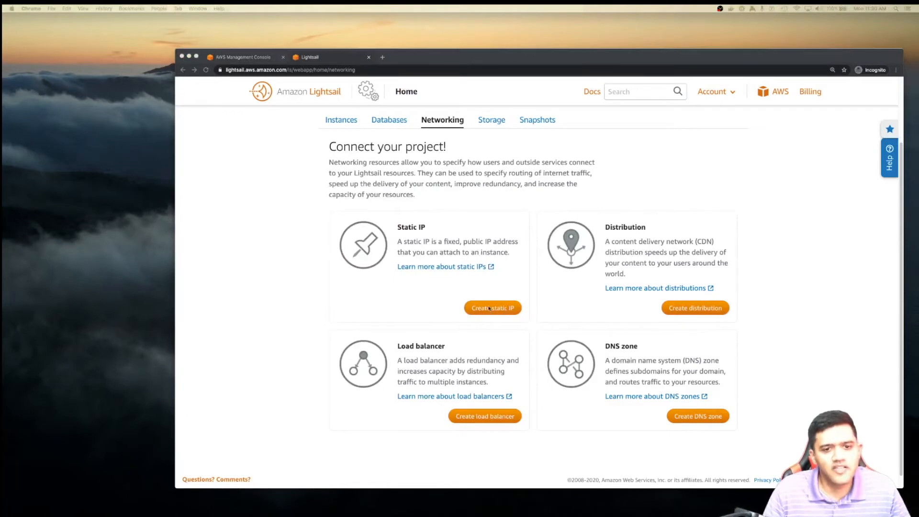
- Start a new static IP in the Oregon region, attached to the WordPress instance
left_click(488, 309)
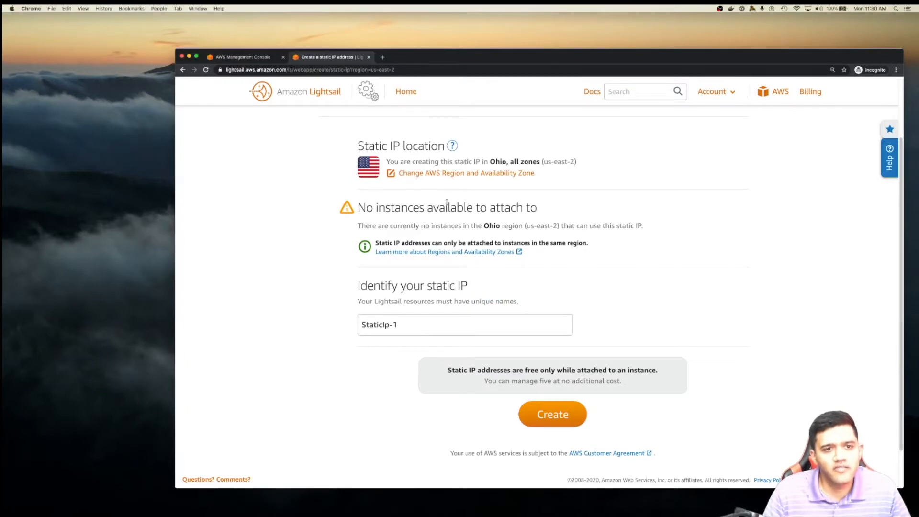
left_click(471, 177)
left_click(659, 223)
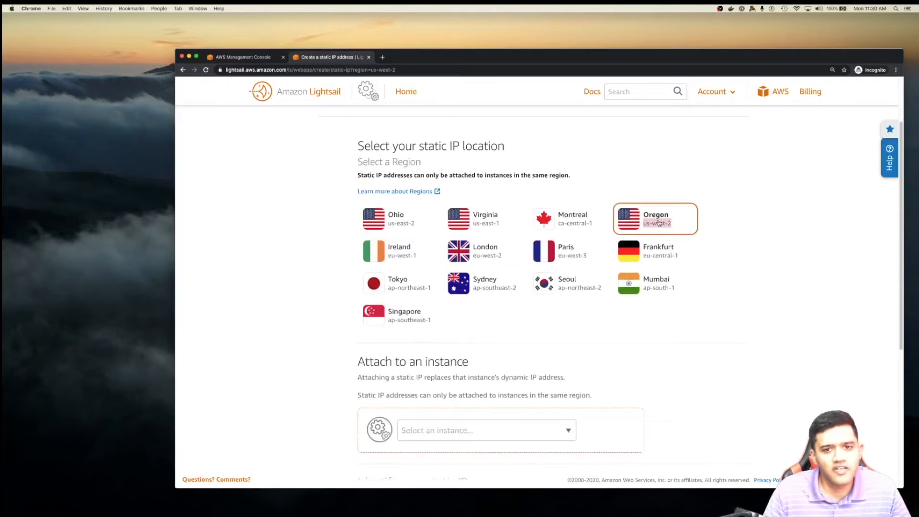
scroll(659, 345, "down", 4)
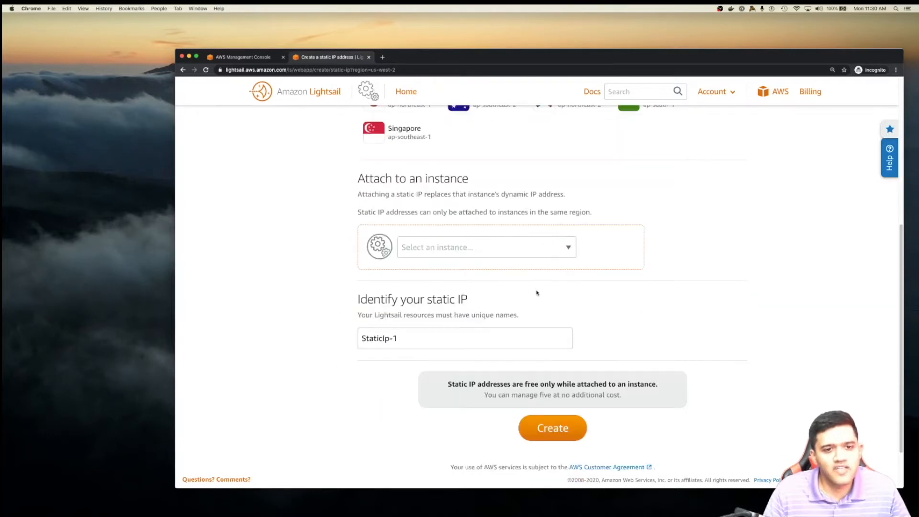
left_click(569, 249)
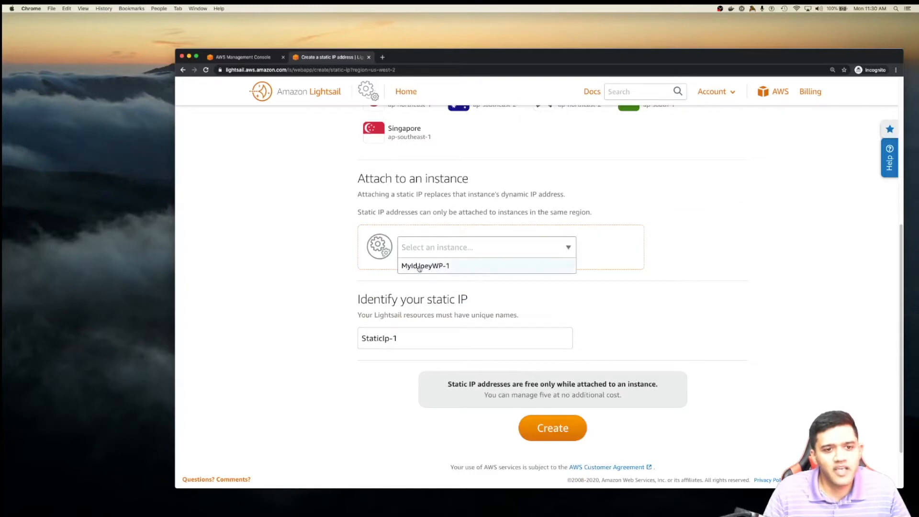
left_click(438, 266)
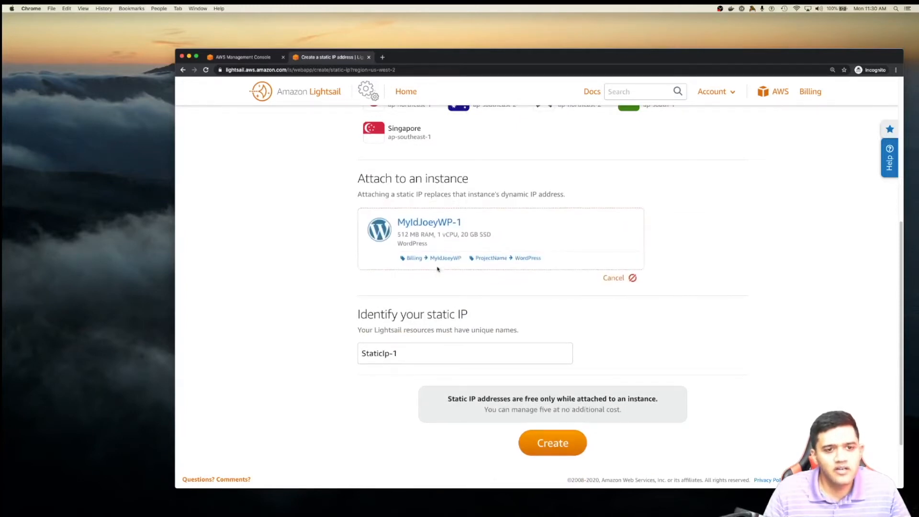
- Give the static IP a custom name and create it
left_click_drag(386, 354, 388, 354)
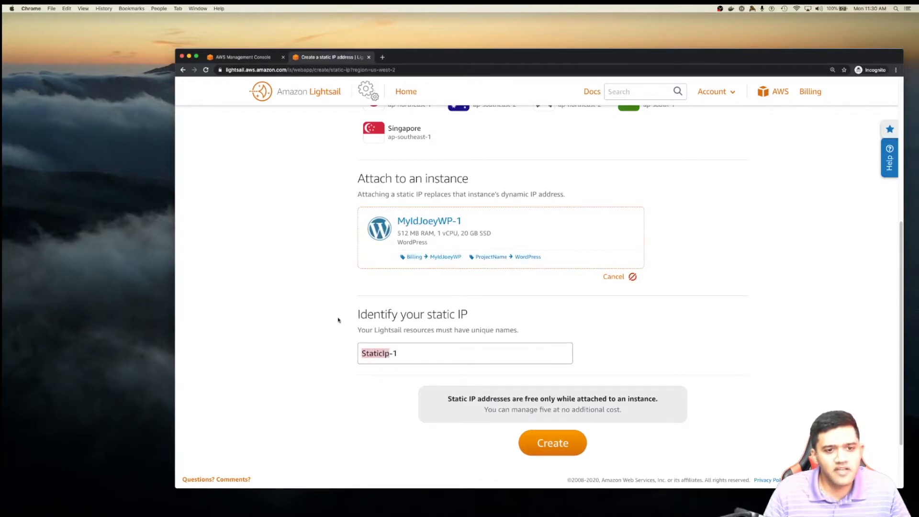
type("MyI")
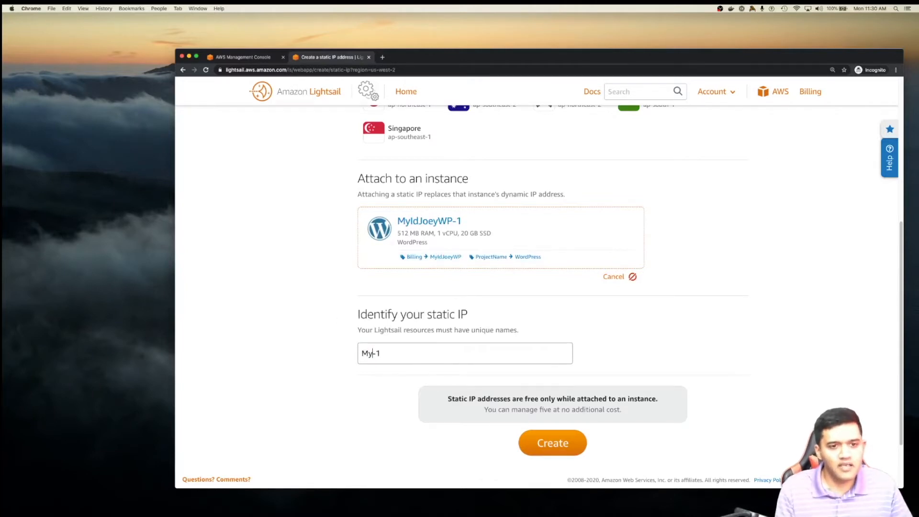
type("dJoeyS")
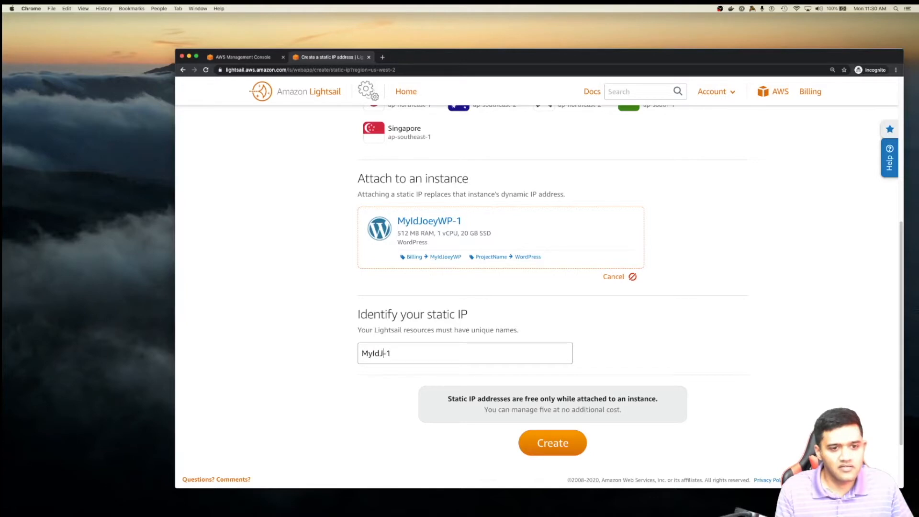
type("tatic")
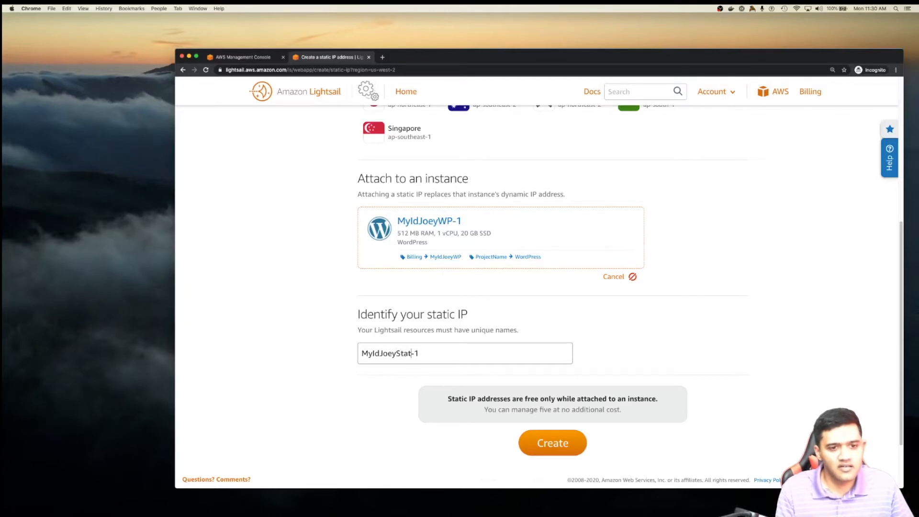
type("IP")
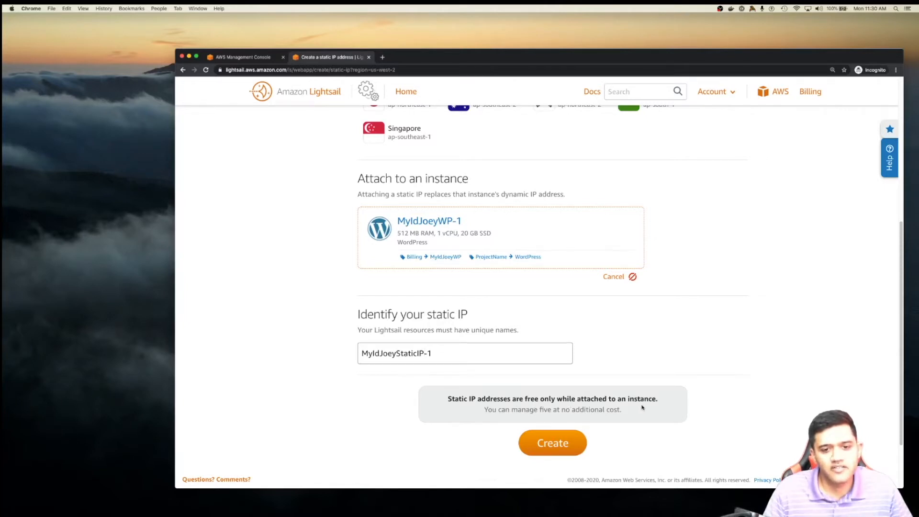
left_click(550, 451)
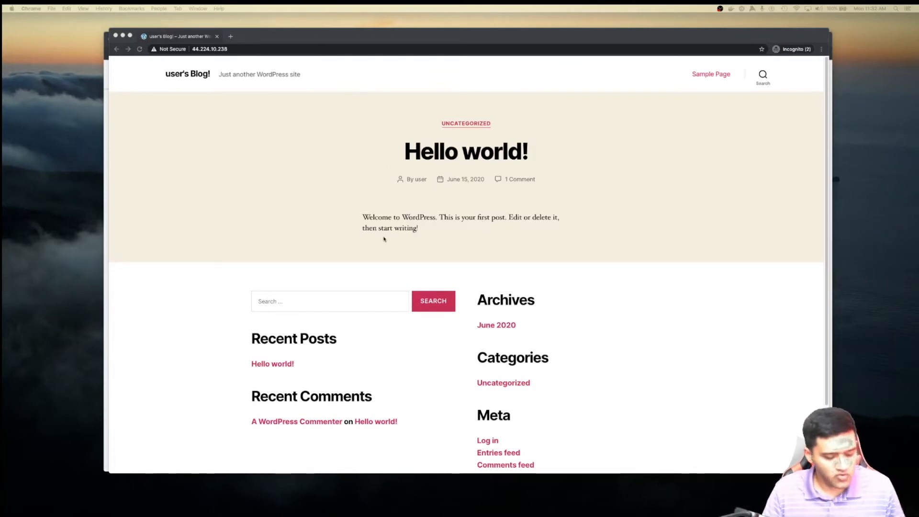
- Rearrange the browser window to the right while checking the Bitnami welcome page
key("alt+super+8")
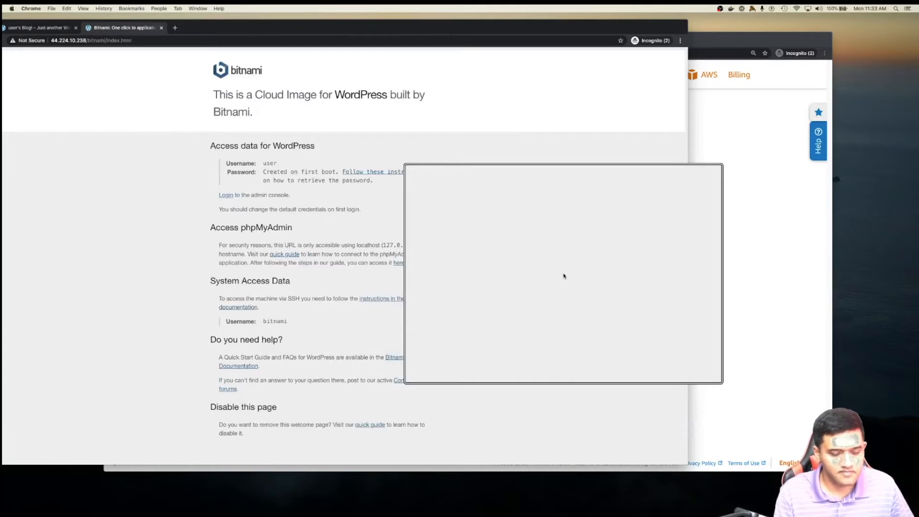
left_click_drag(330, 32, 444, 40)
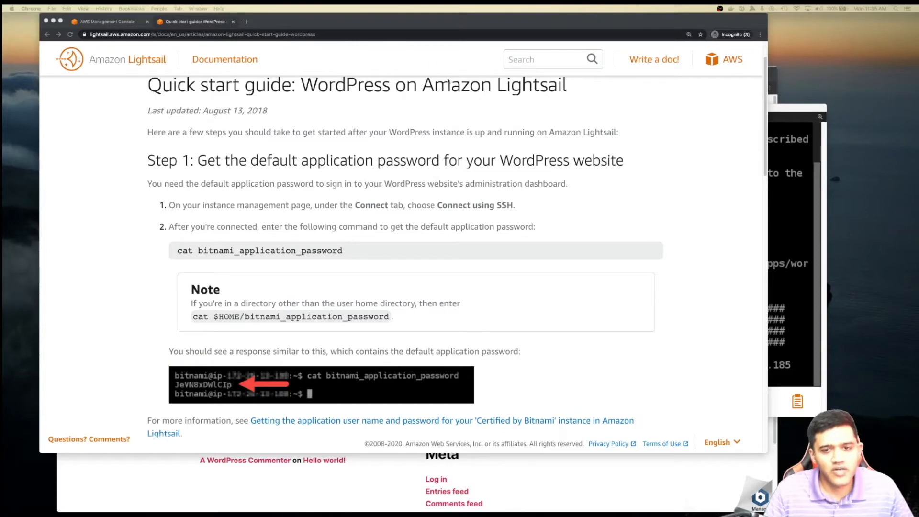
- Arrange the documentation, blog, SSH terminal and AWS console windows on screen
left_click_drag(416, 26, 412, 104)
left_click(148, 83)
left_click_drag(269, 86, 264, 38)
left_click(783, 109)
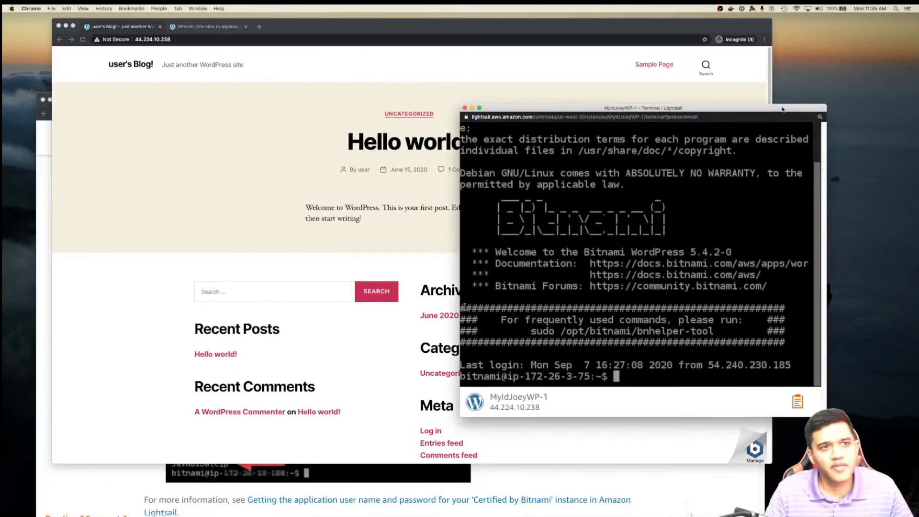
left_click_drag(783, 109, 795, 92)
left_click(39, 311)
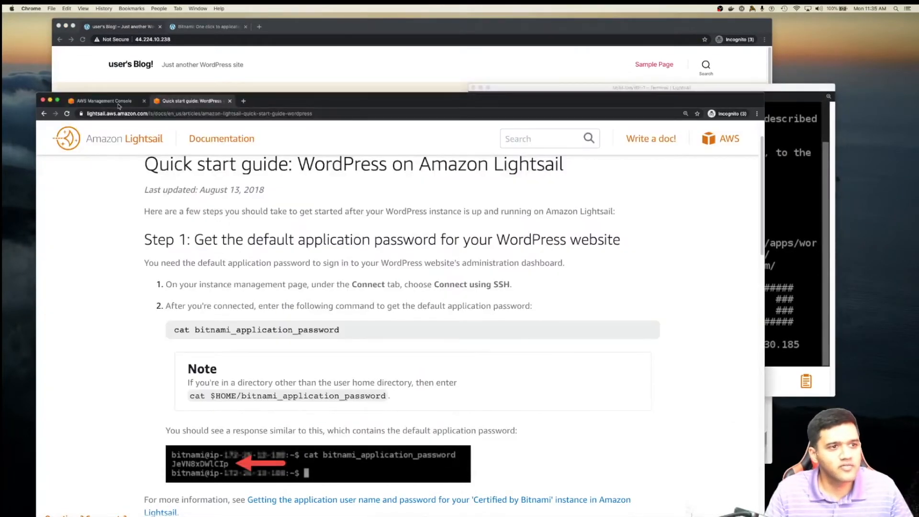
left_click(119, 105)
left_click_drag(376, 99, 370, 64)
scroll(250, 129, "up", 4)
left_click(202, 67)
left_click(106, 66)
scroll(165, 362, "down", 1)
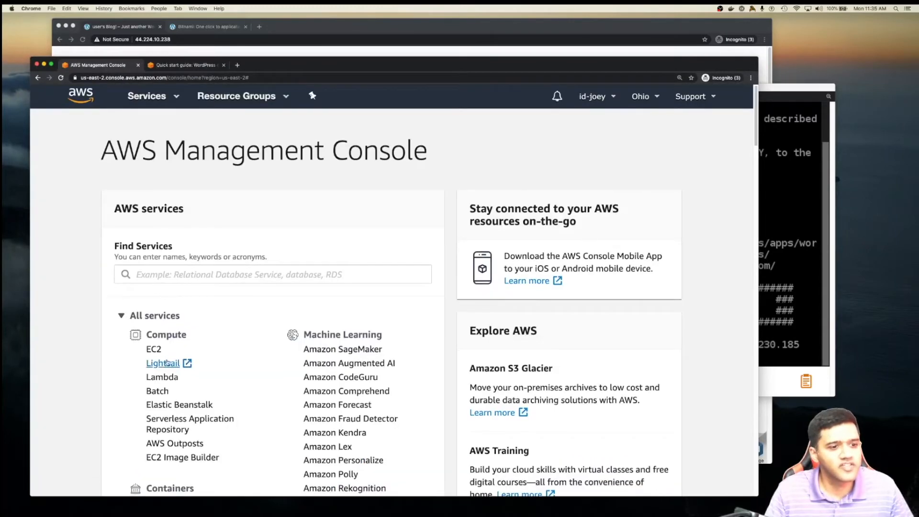
- Open Lightsail from the console and bring up the WordPress quick start guide
left_click(165, 363)
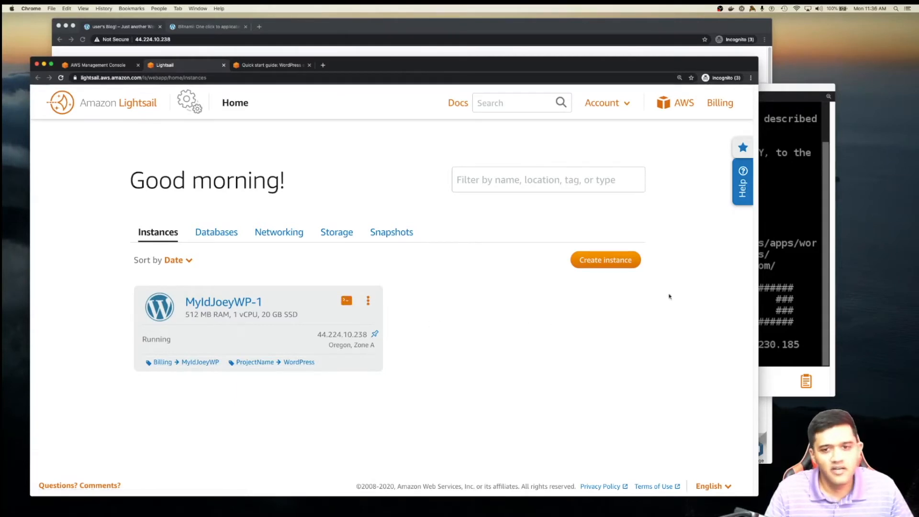
left_click(777, 90)
left_click_drag(777, 91, 717, 72)
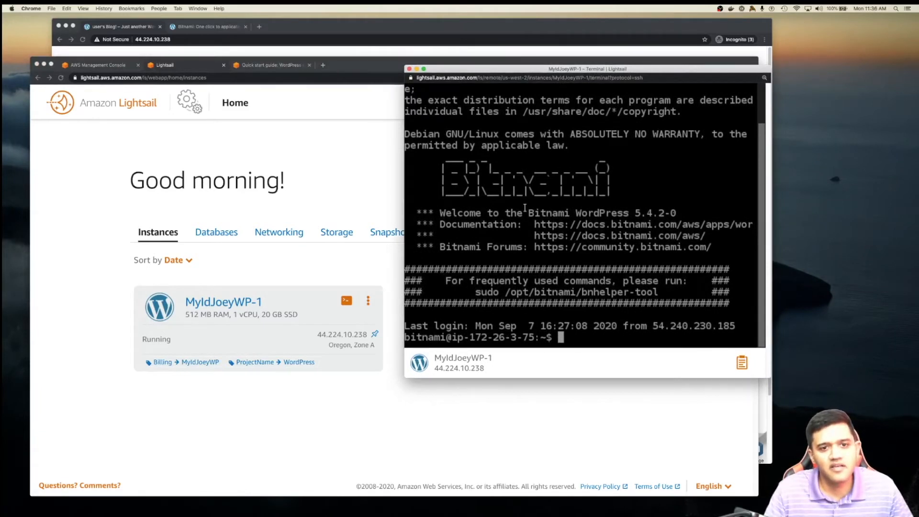
left_click_drag(528, 212, 573, 214)
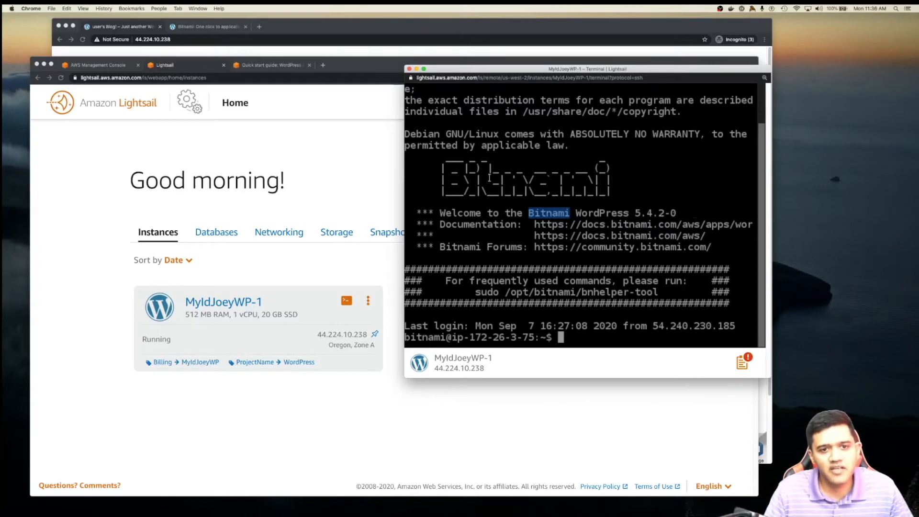
left_click(193, 69)
left_click(254, 66)
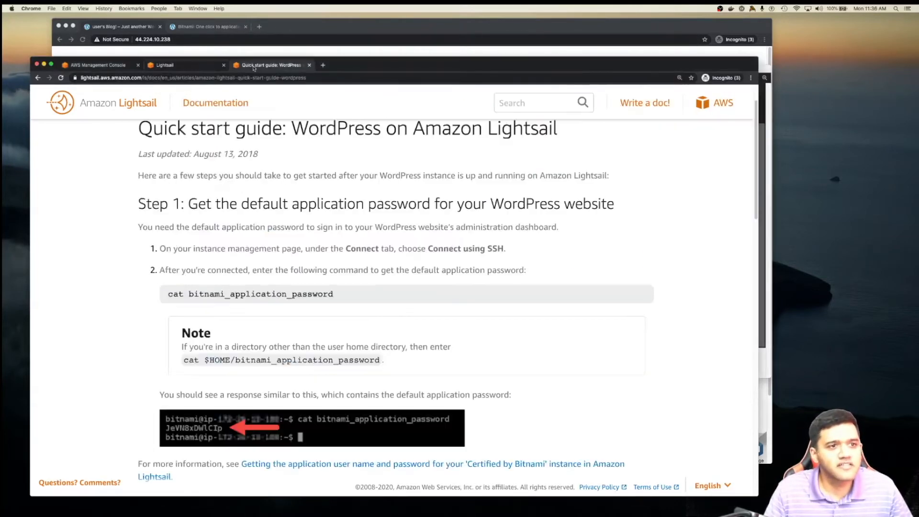
- Copy the cat bitnami_application_password command from the quick start guide
triple_click(169, 294)
left_click(169, 294)
triple_click(169, 295)
left_click(213, 295)
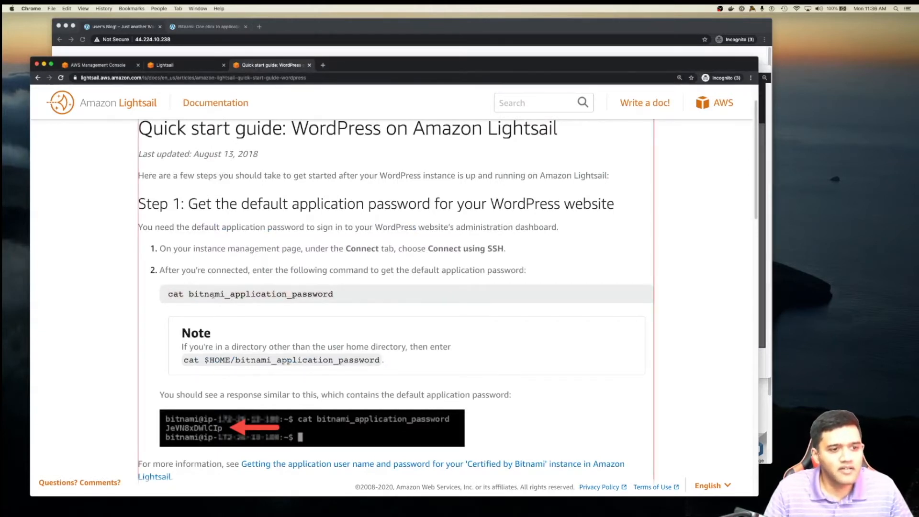
triple_click(171, 294)
left_click(170, 294)
triple_click(169, 294)
right_click(188, 294)
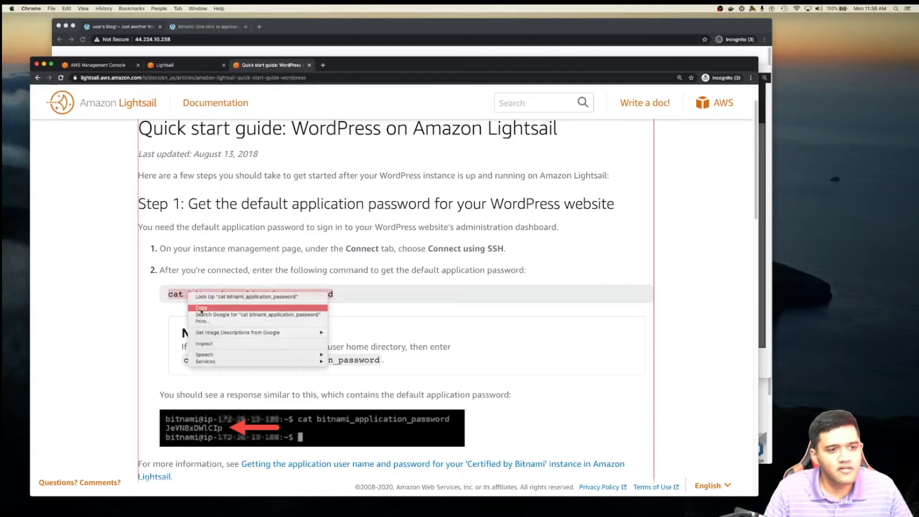
left_click(206, 309)
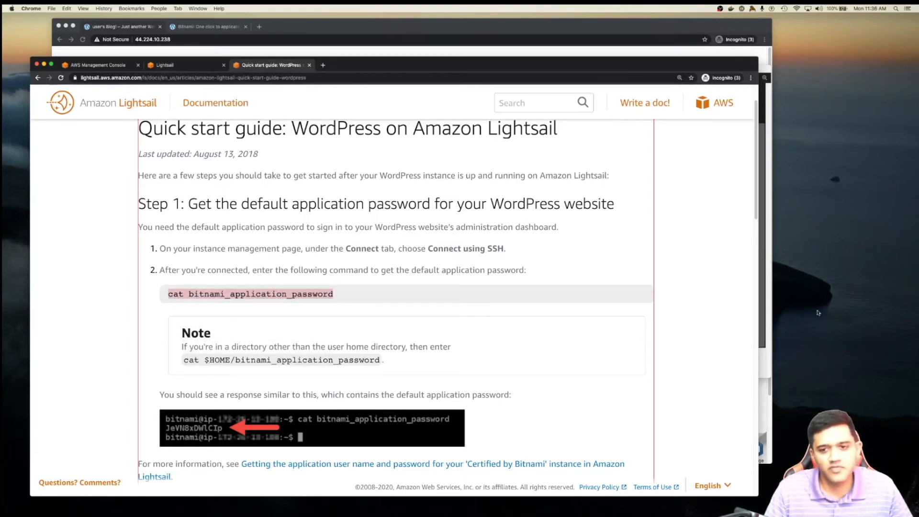
- Run the command in the SSH terminal and copy the printed application password
left_click(760, 201)
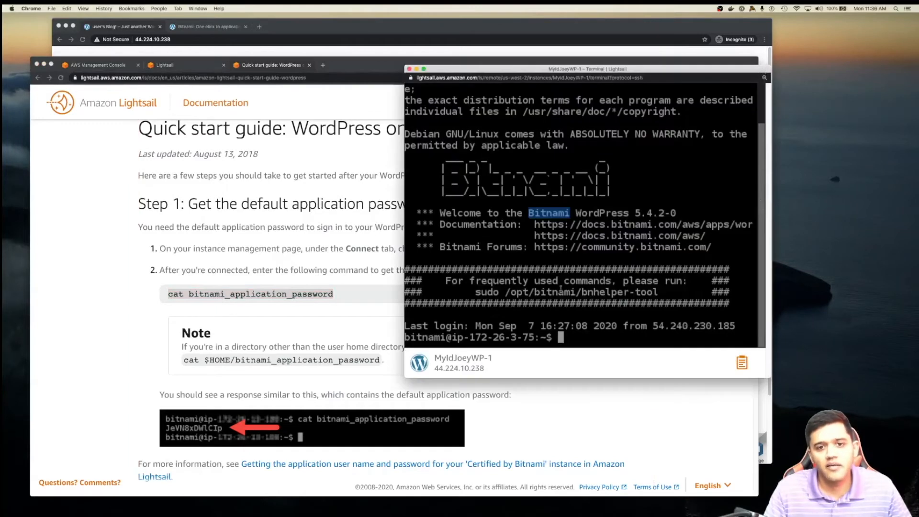
right_click(582, 338)
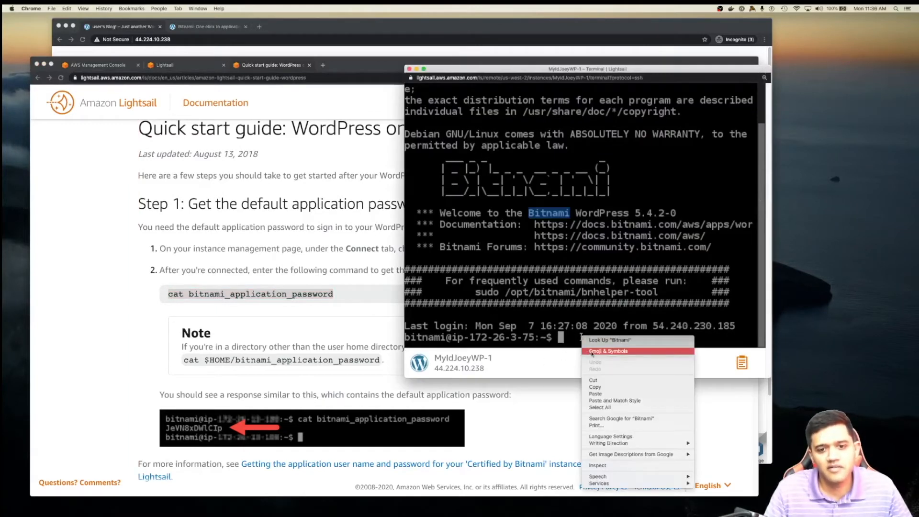
left_click(595, 394)
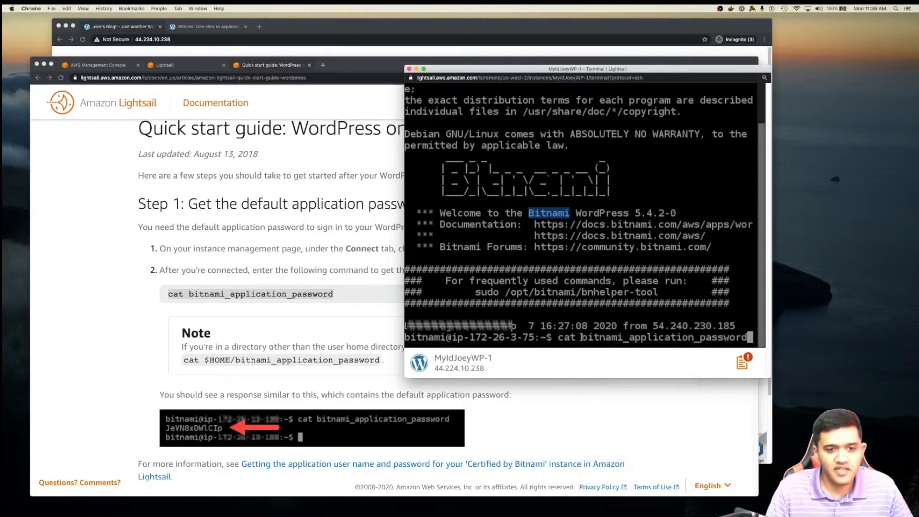
key("Return")
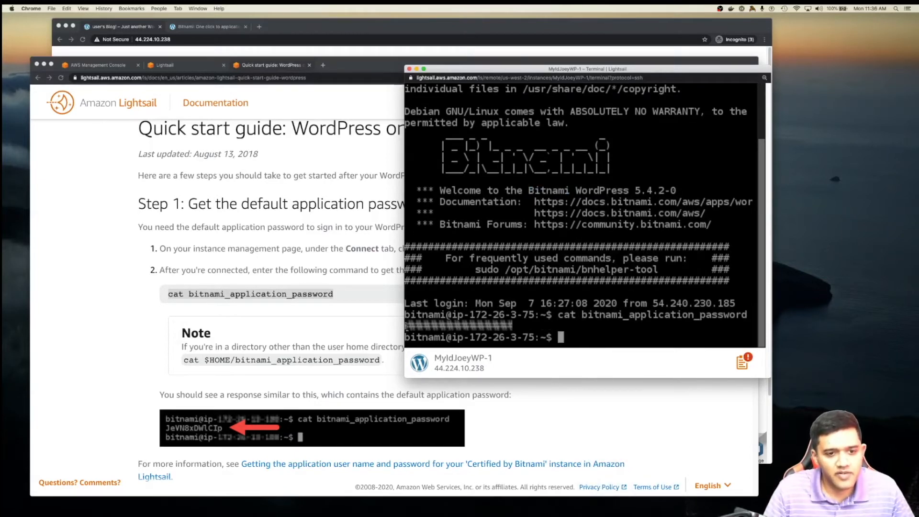
left_click_drag(406, 327, 427, 326)
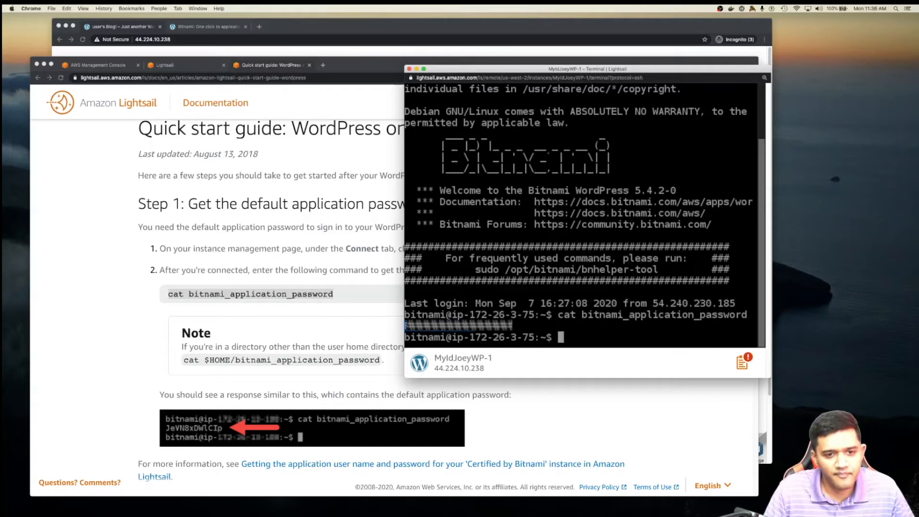
left_click(461, 327)
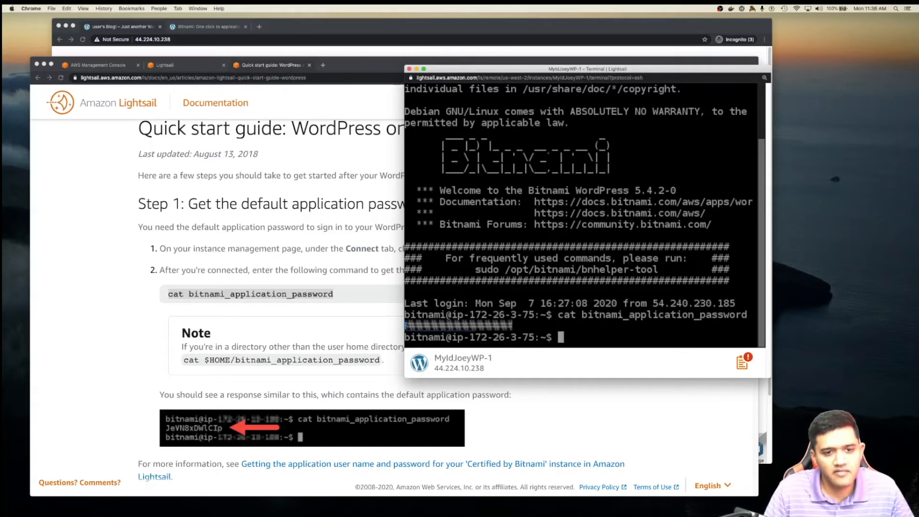
right_click(421, 327)
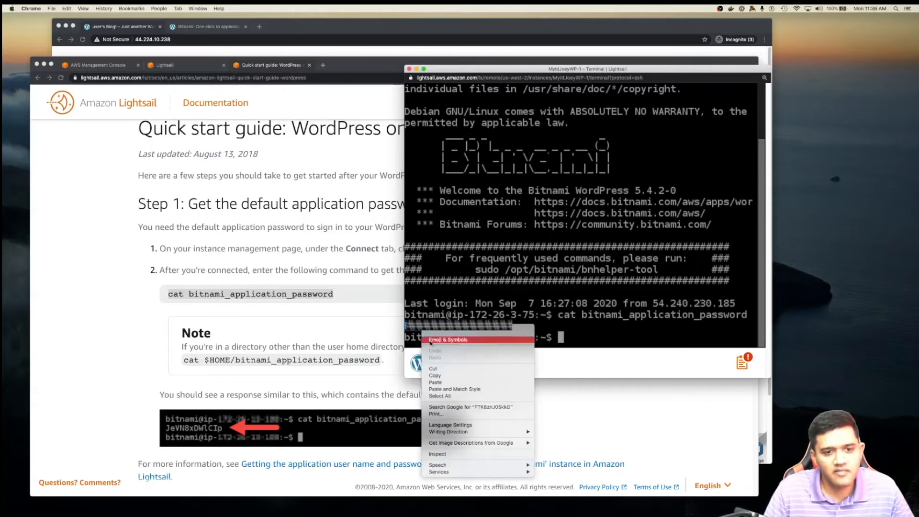
left_click(437, 377)
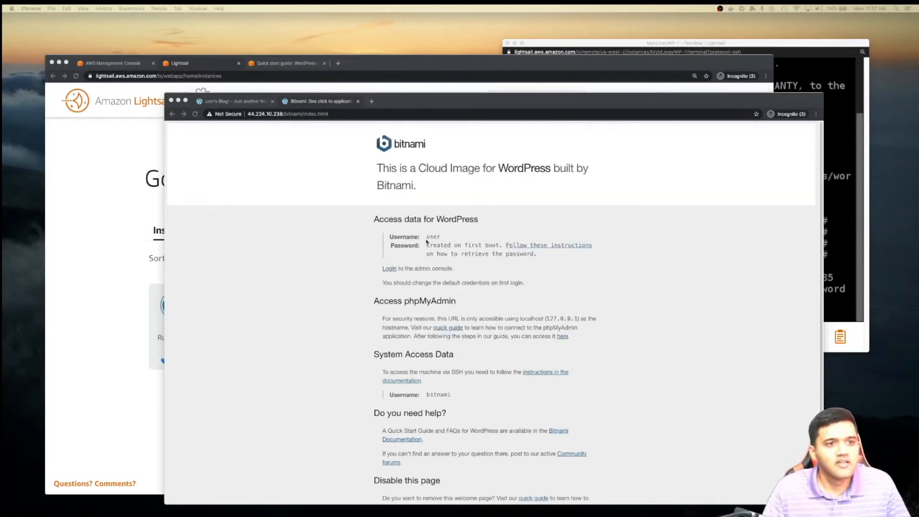
- Log in at the site's /wp-admin page with the default user and copied password
left_click(243, 101)
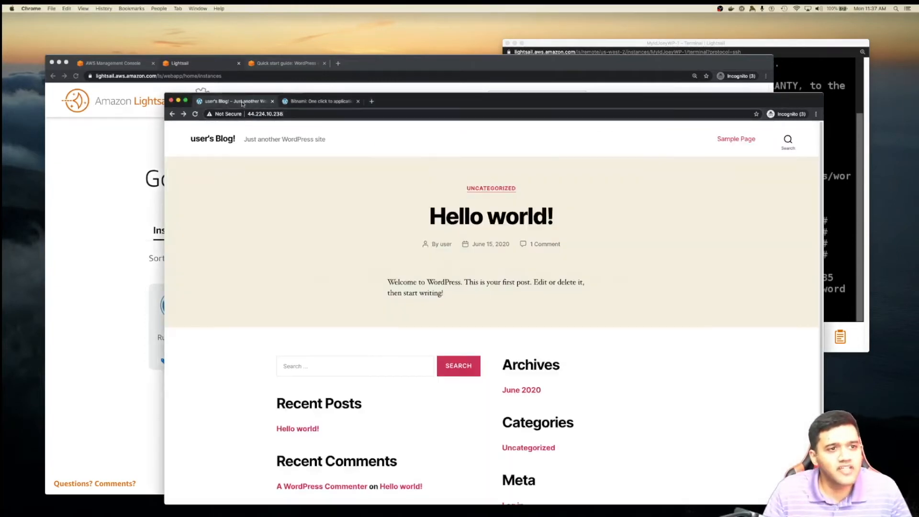
left_click(305, 114)
type("/wp-a")
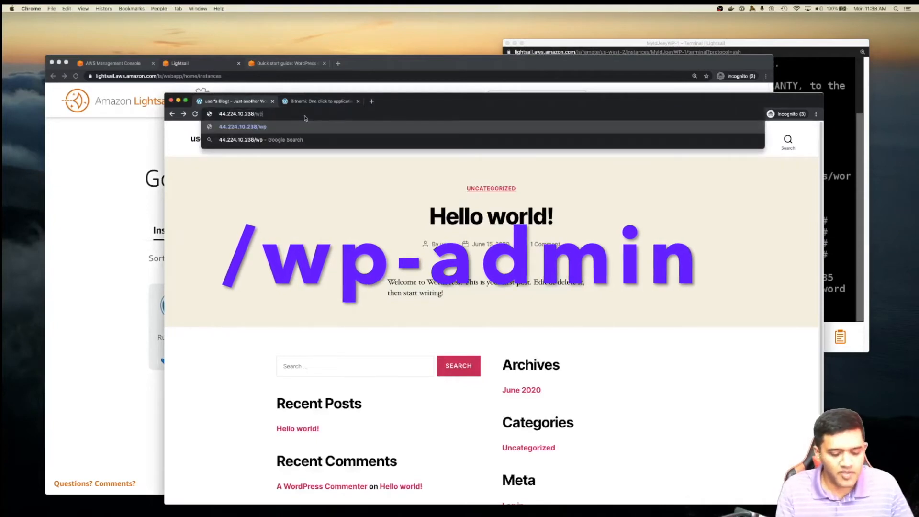
type("dmin")
key("Return")
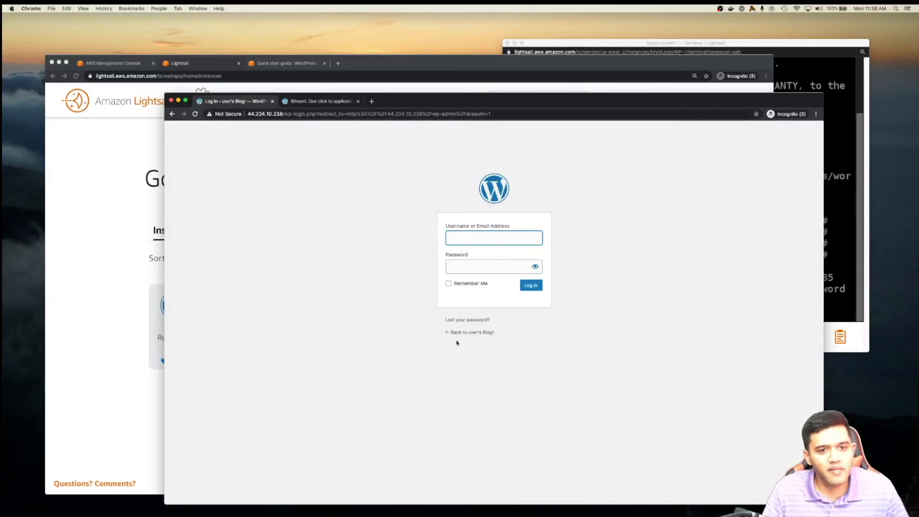
type("usewr")
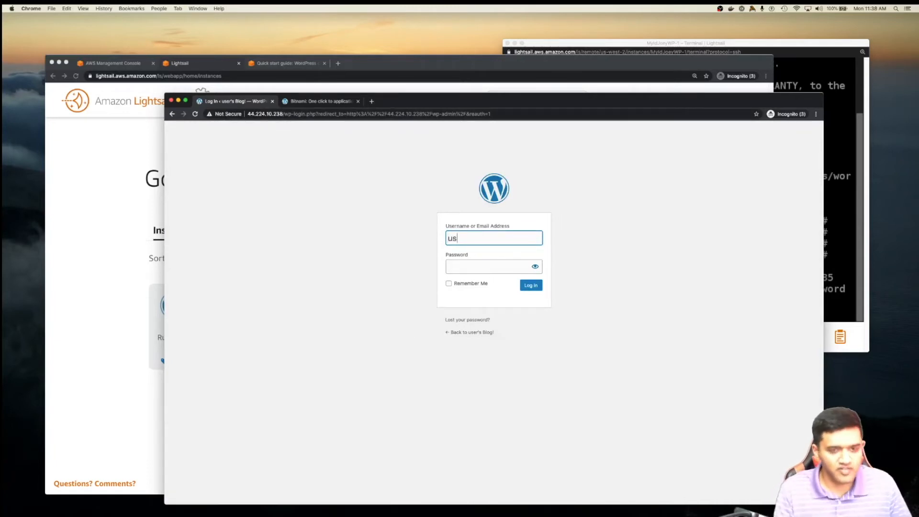
left_click(495, 269)
key("super+v")
left_click(532, 287)
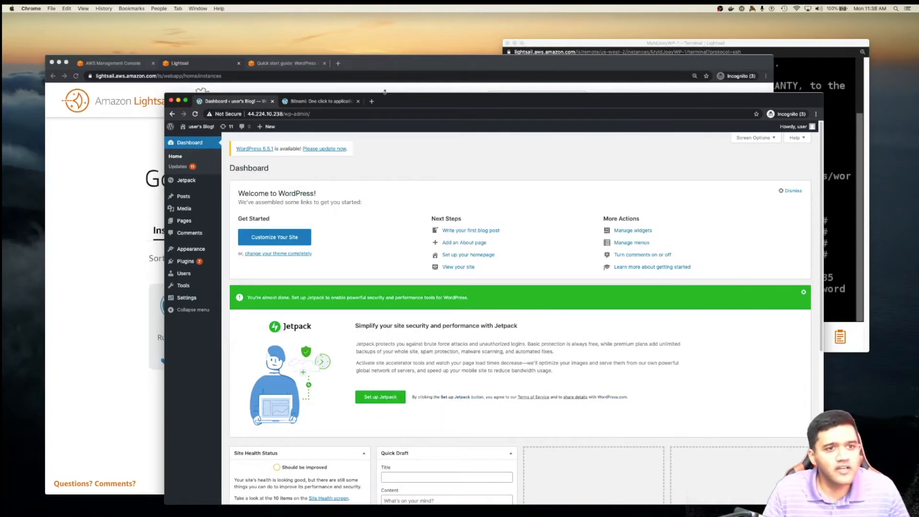
- Update WordPress to 5.5.1 from the Dashboard notice, then open the Pages list
left_click_drag(393, 100, 396, 76)
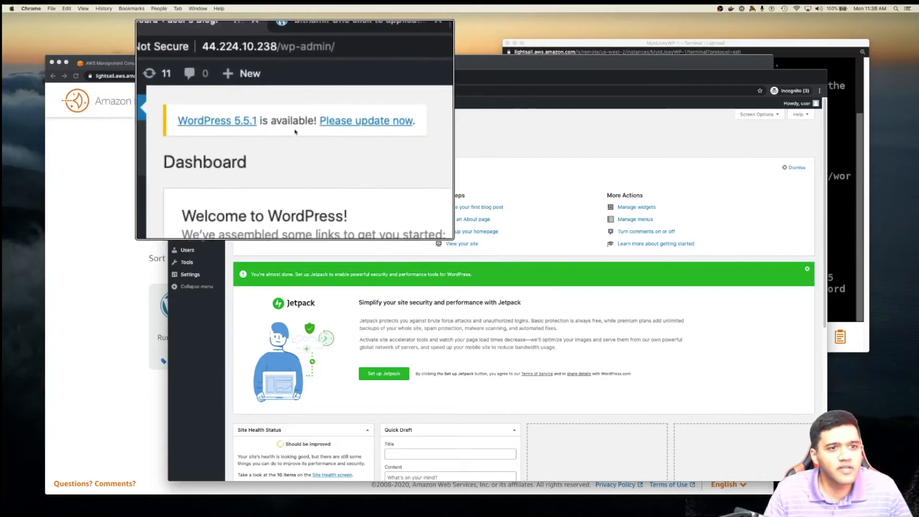
left_click(332, 129)
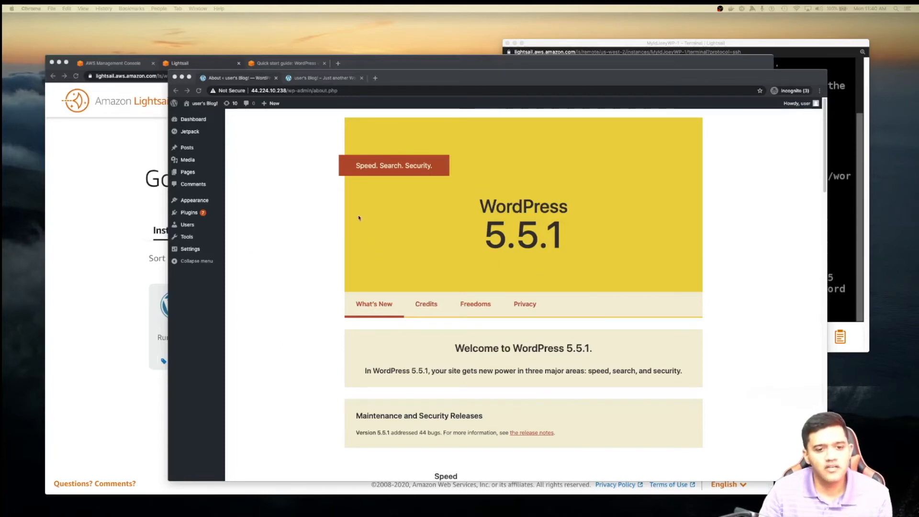
scroll(321, 287, "down", 12)
scroll(322, 291, "down", 12)
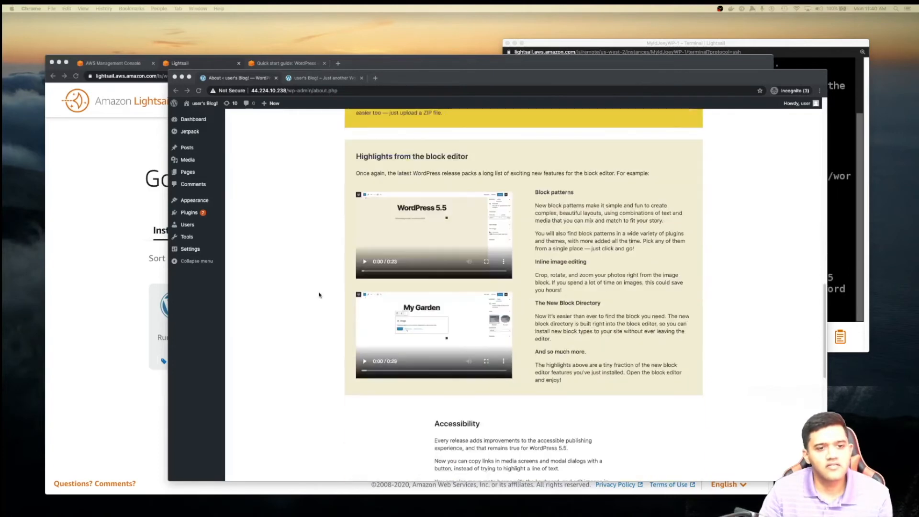
key("Home")
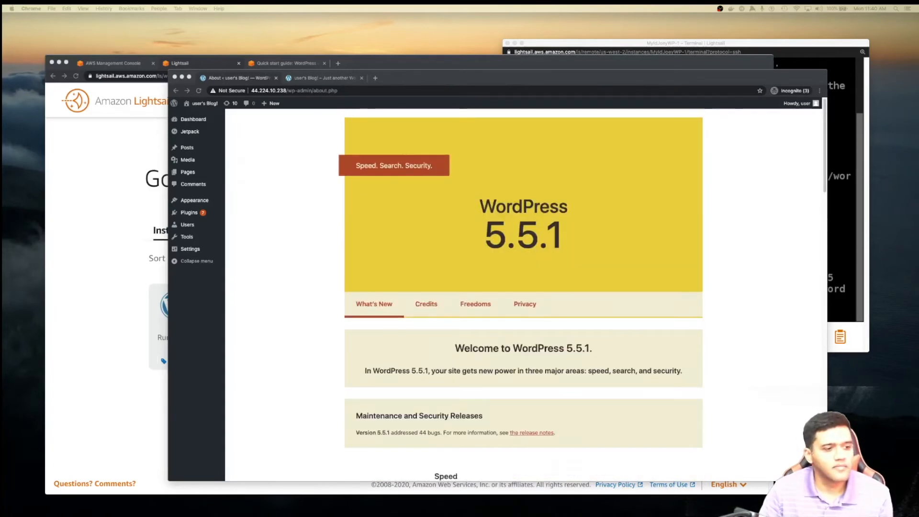
left_click(187, 172)
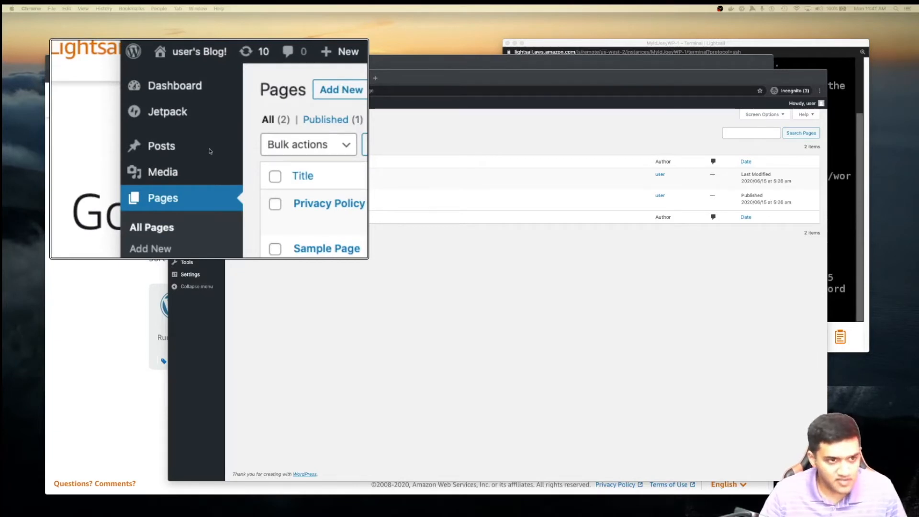
- Open the Hello world! post from All Posts and retitle it 'MyIDJoey Event'
mouse_move(187, 151)
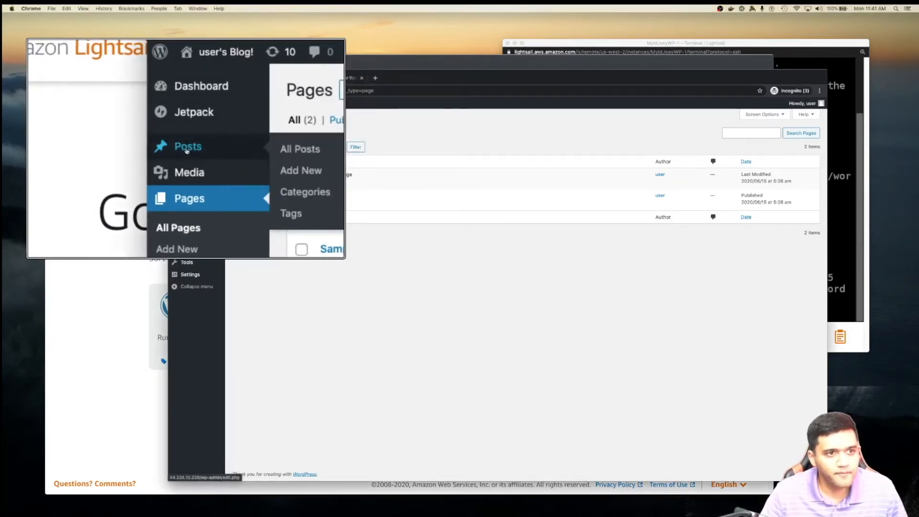
left_click(300, 149)
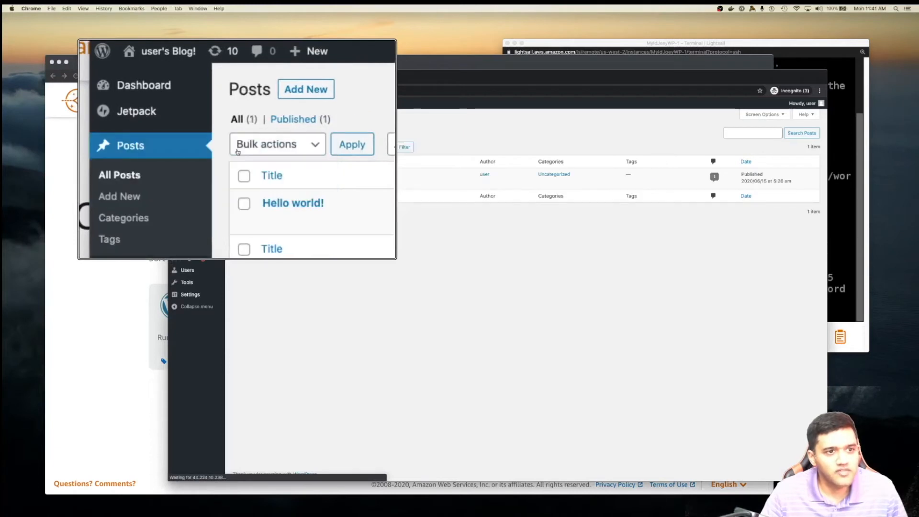
mouse_move(252, 186)
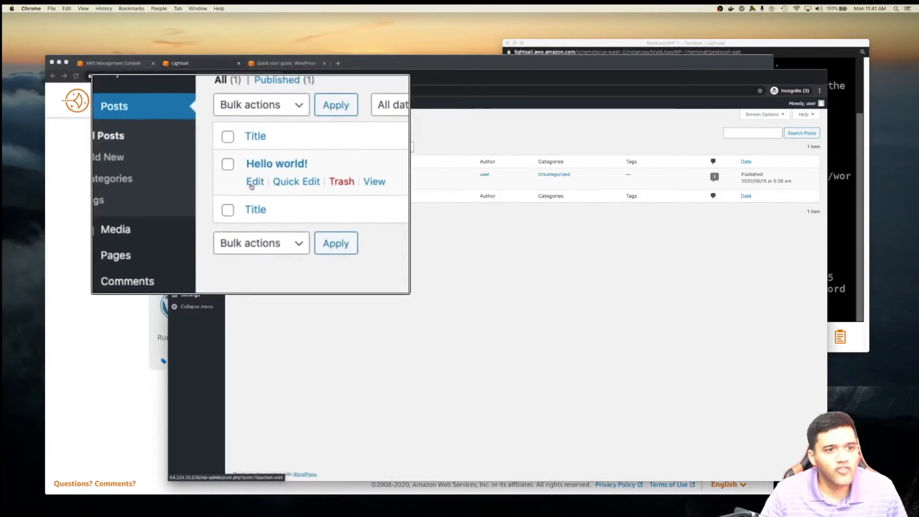
left_click(251, 186)
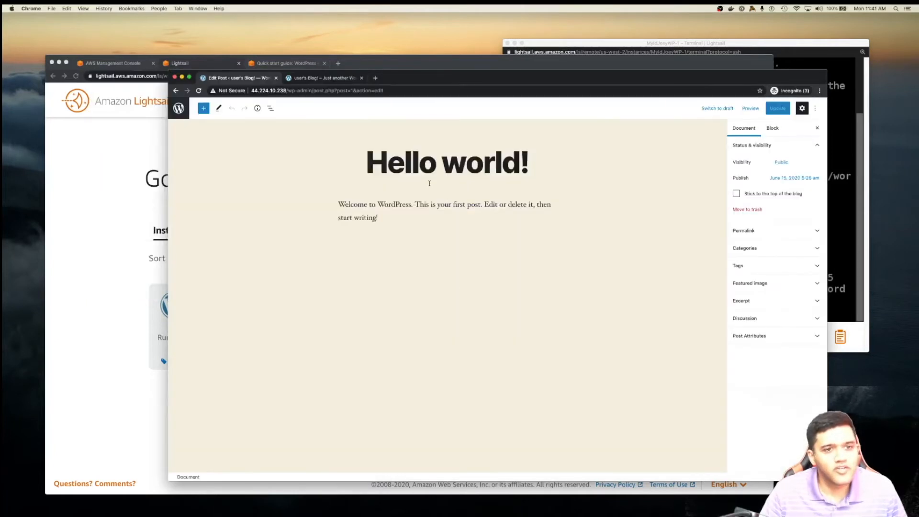
left_click_drag(367, 163, 527, 165)
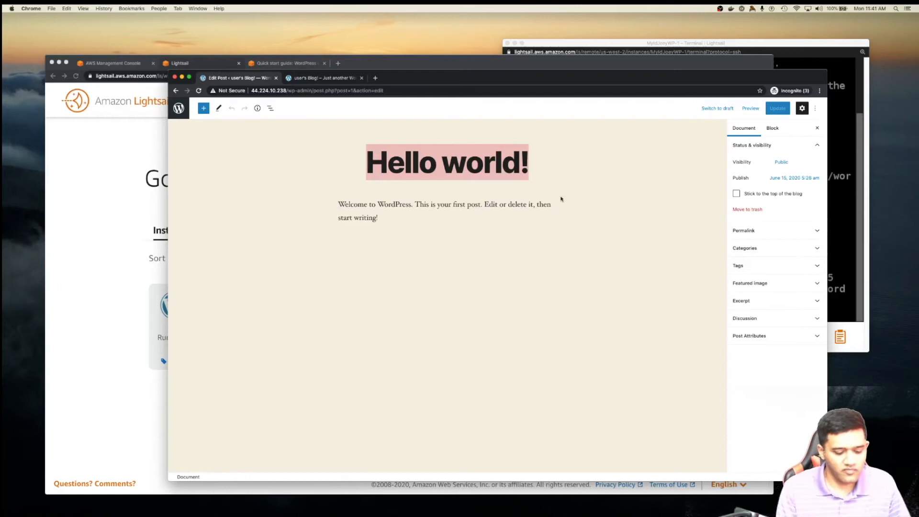
type("MyIDJoey Event")
- Replace the body with next week's lunch and learn announcement, update the post, and trim the address to /wp-admin/
left_click_drag(337, 202, 382, 217)
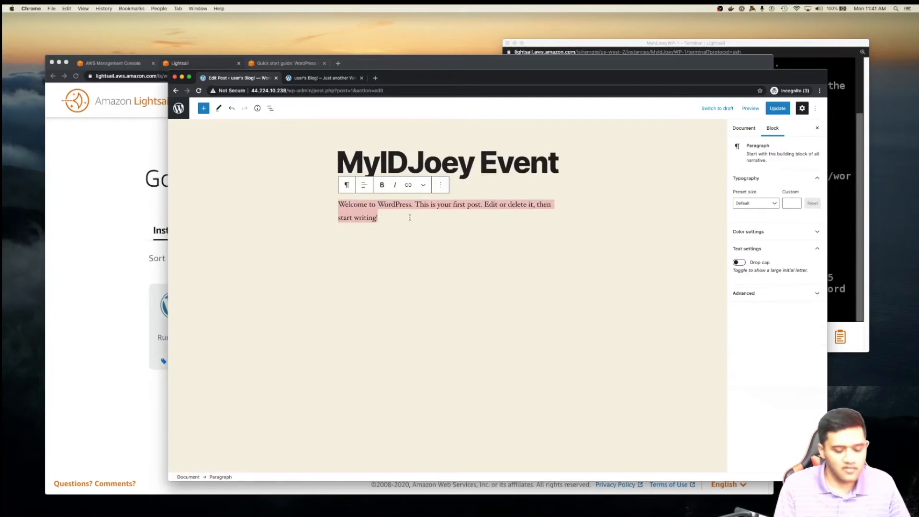
type("We are ")
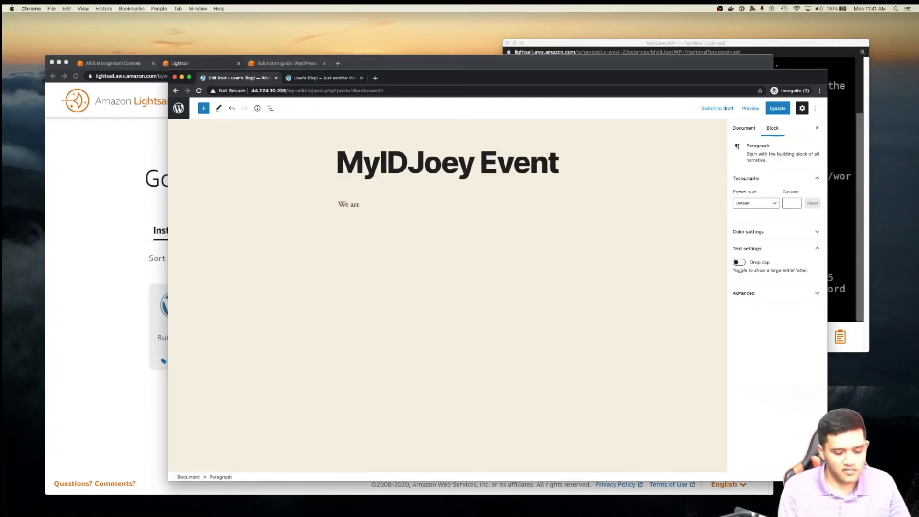
type("holind g")
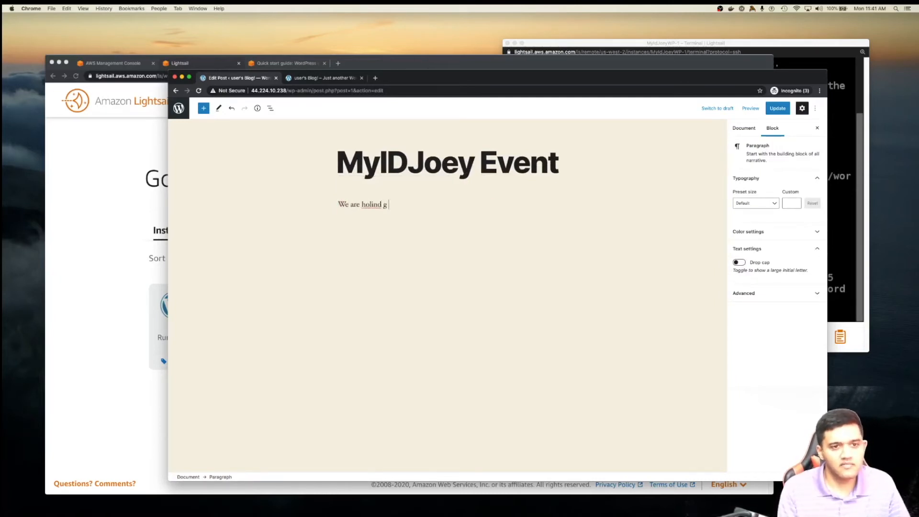
key("BackSpace")
key("BackSpace")
key("BackSpace")
key("BackSpace")
key("BackSpace")
key("BackSpace")
key("BackSpace")
type("aving a l")
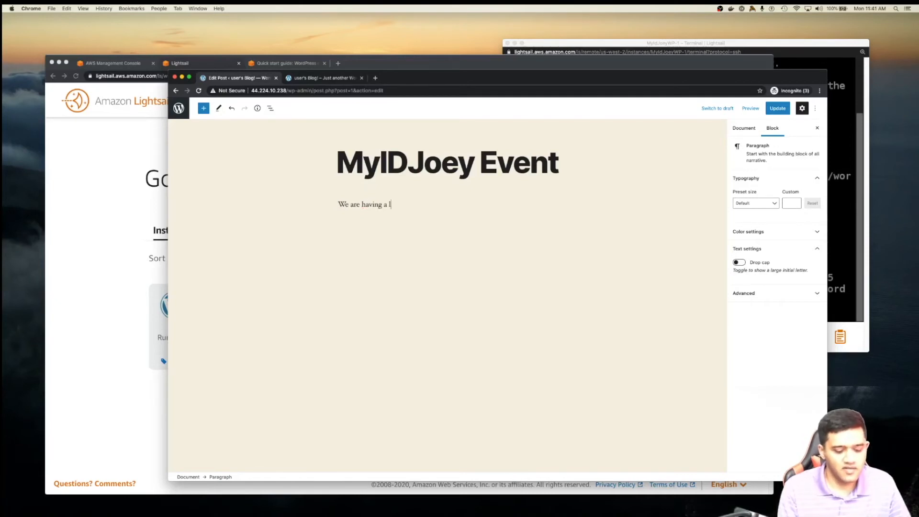
type("unch")
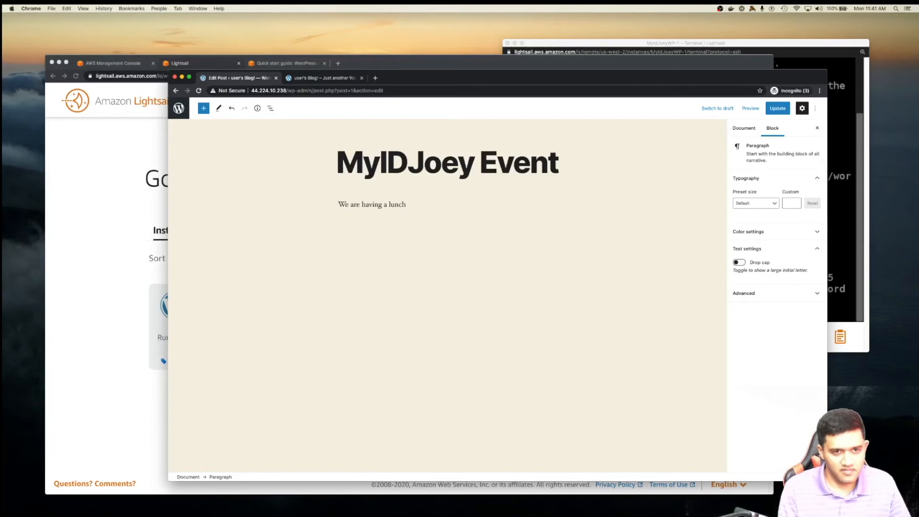
type(" and learn event thi")
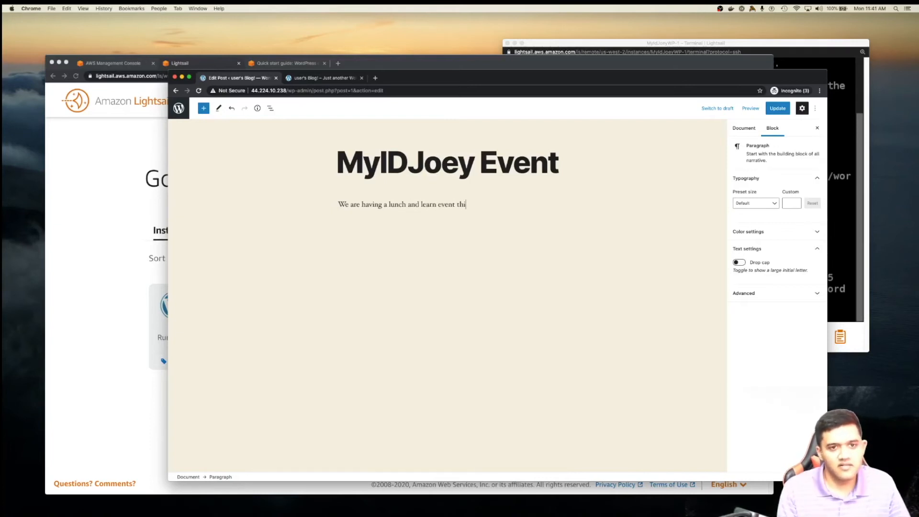
key("BackSpace")
key("BackSpace")
key("BackSpace")
type("next week.")
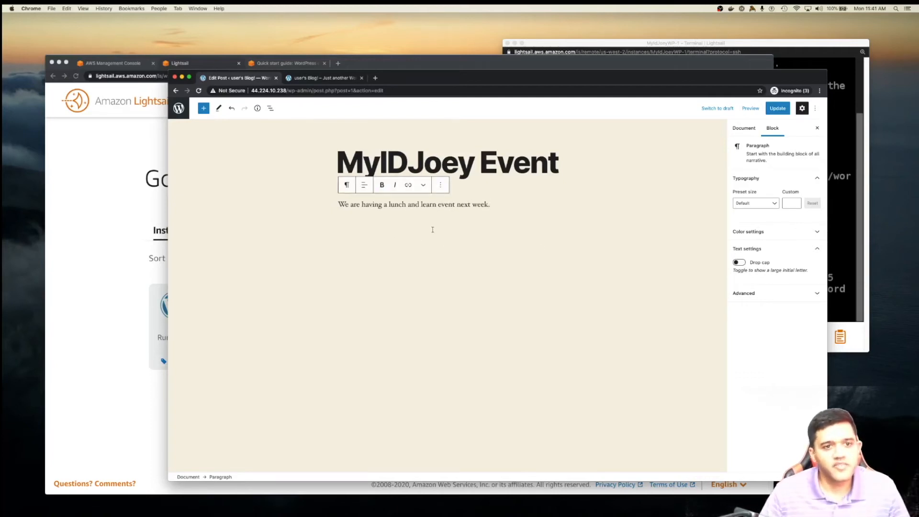
left_click(778, 108)
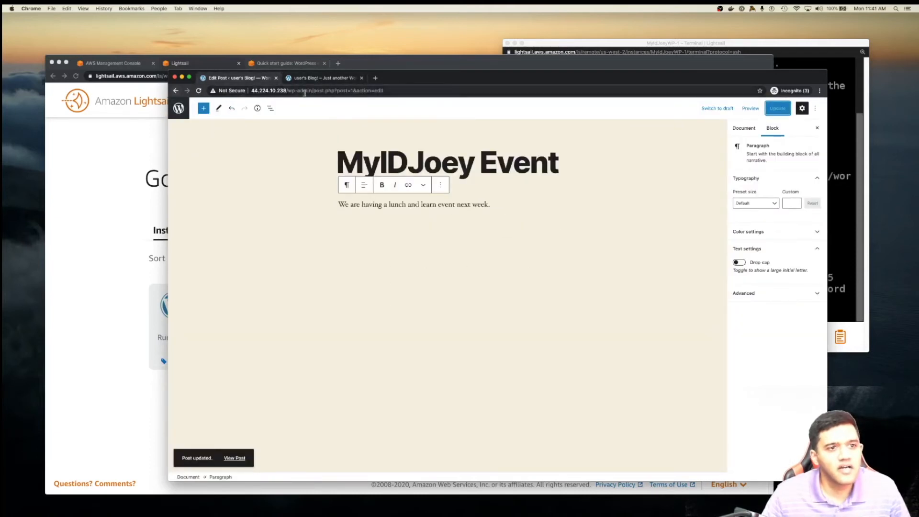
left_click_drag(314, 93, 489, 93)
key("BackSpace")
- Open Sample Page from All Pages and retitle it 'MyIDJoey Company'
key("Return")
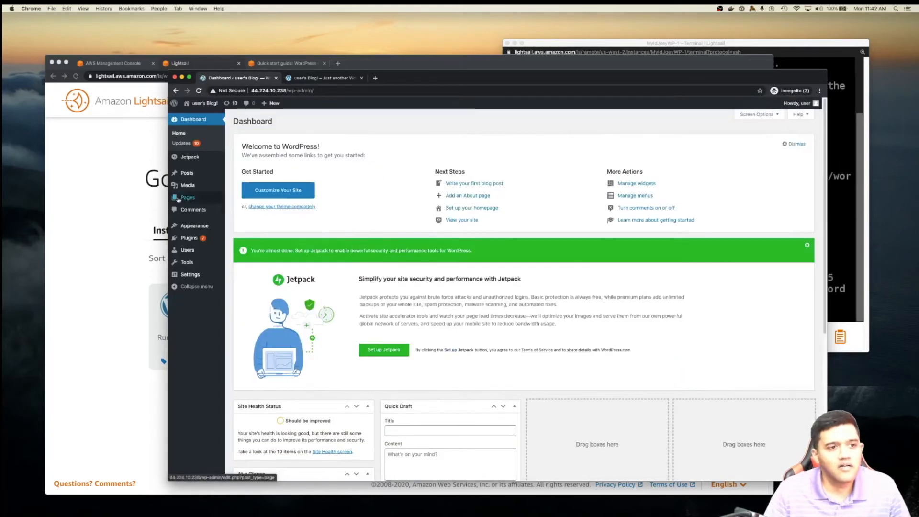
mouse_move(190, 199)
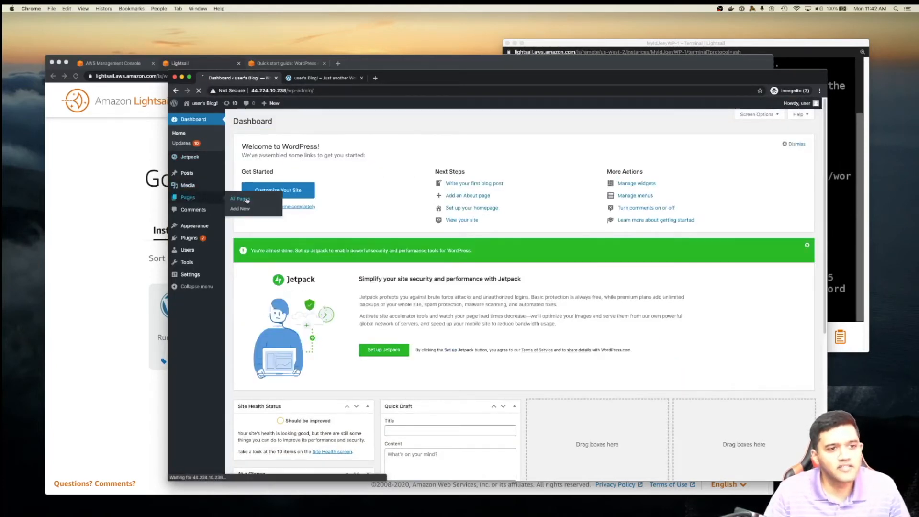
left_click(240, 198)
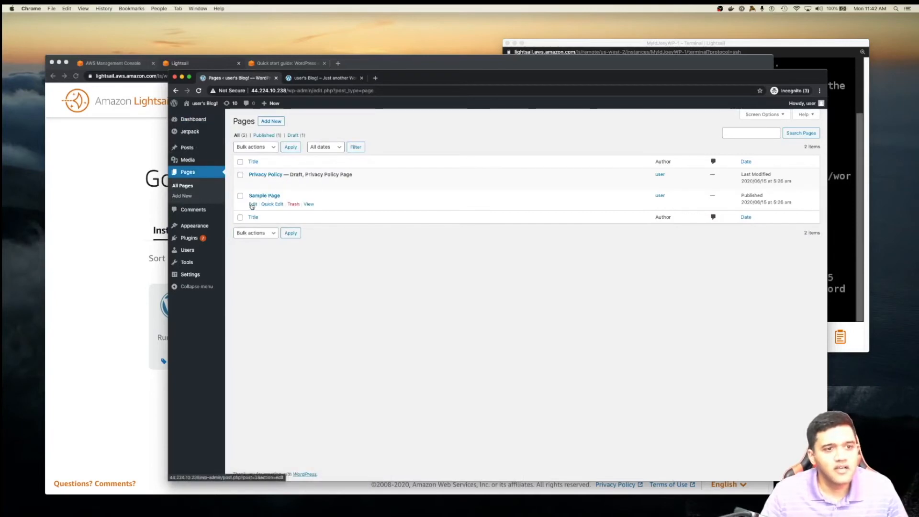
left_click(251, 205)
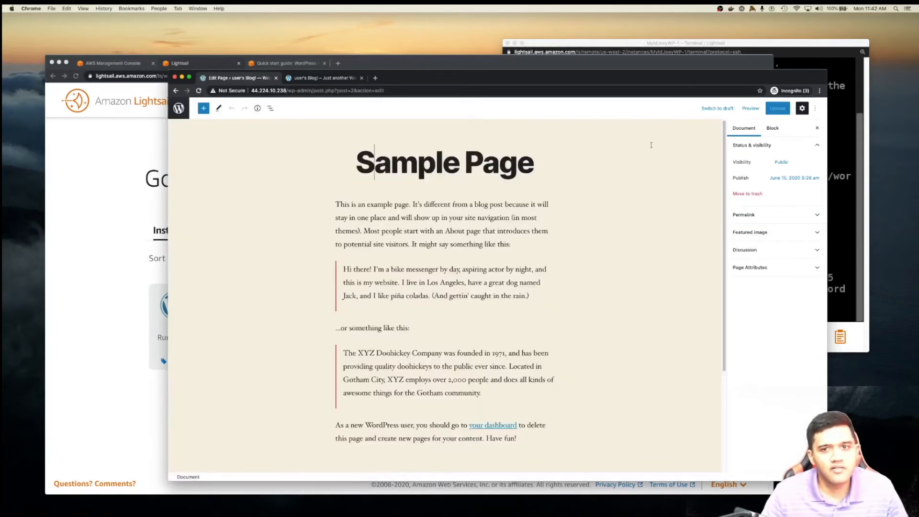
left_click_drag(357, 163, 556, 162)
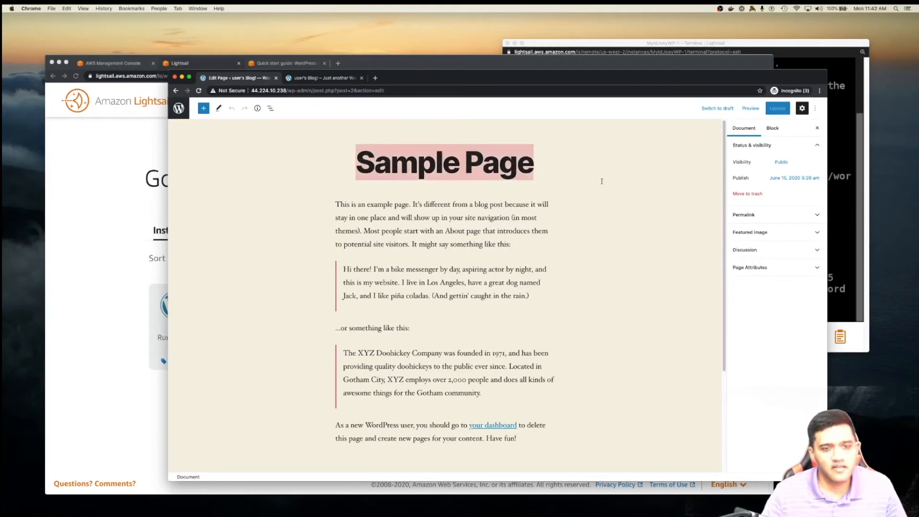
type("My")
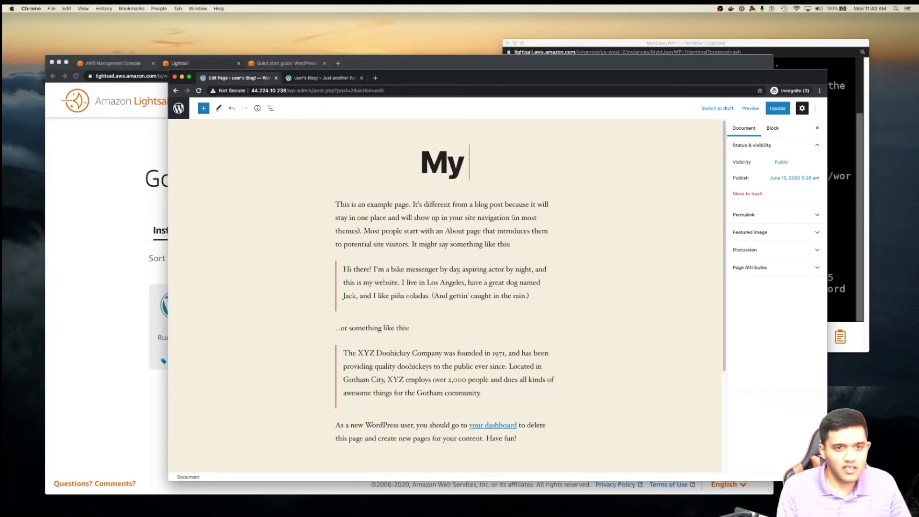
type("IDJoey COmp")
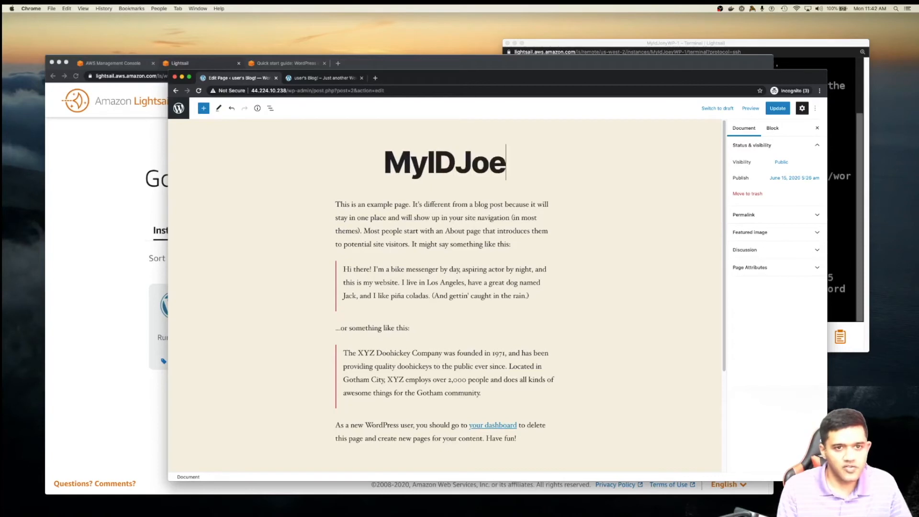
key("BackSpace")
key("BackSpace")
key("BackSpace")
type("ompany")
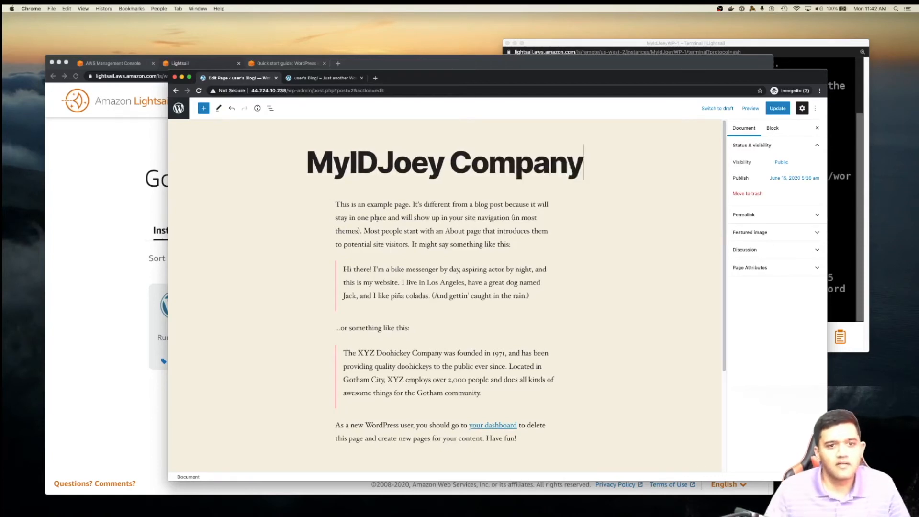
- Replace its opening sentence with 'This is a new company.', update the page, and view the blog
left_click_drag(335, 205, 413, 205)
type("T")
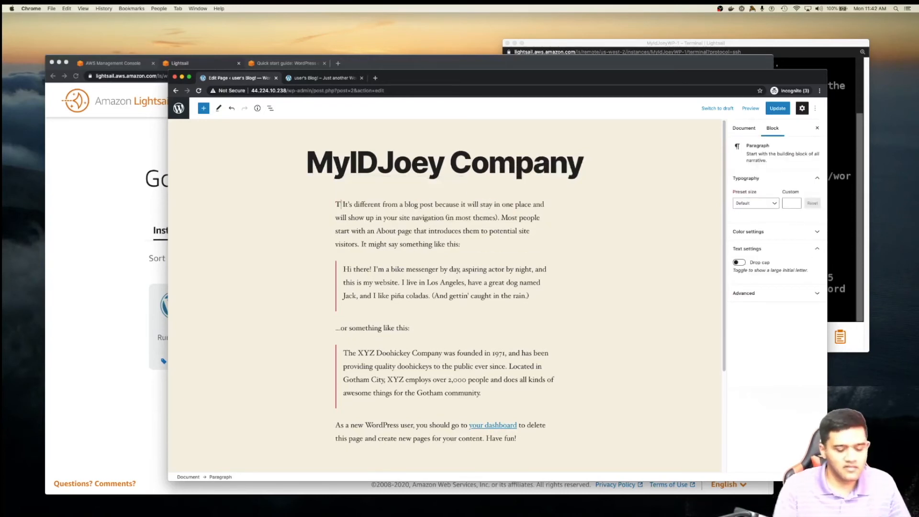
type("his is a new com")
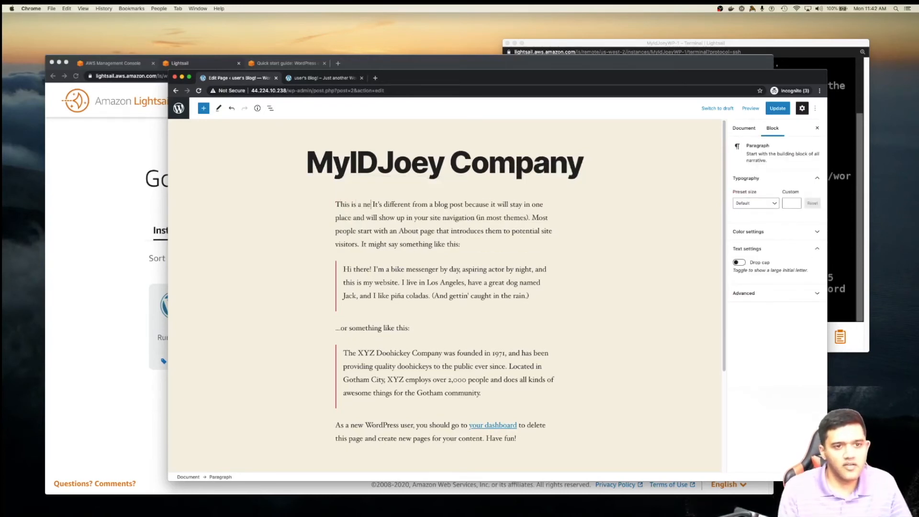
type("pany.")
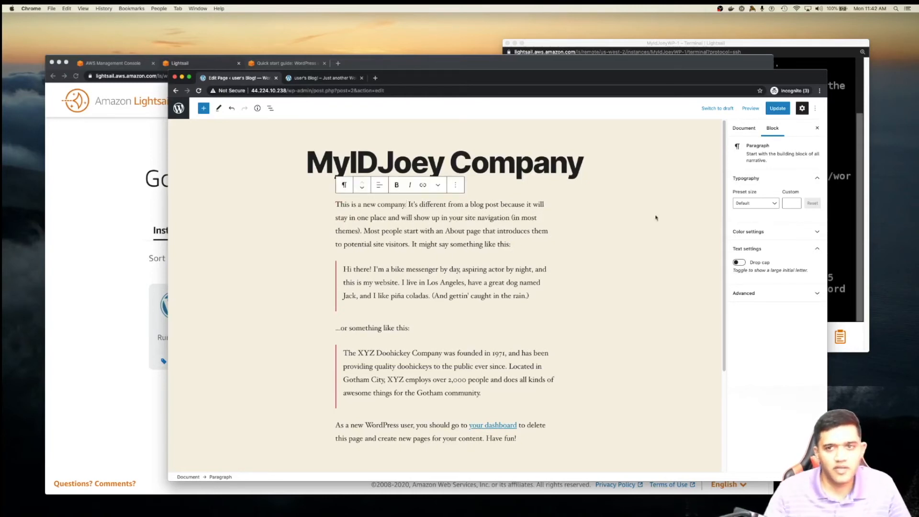
left_click(778, 109)
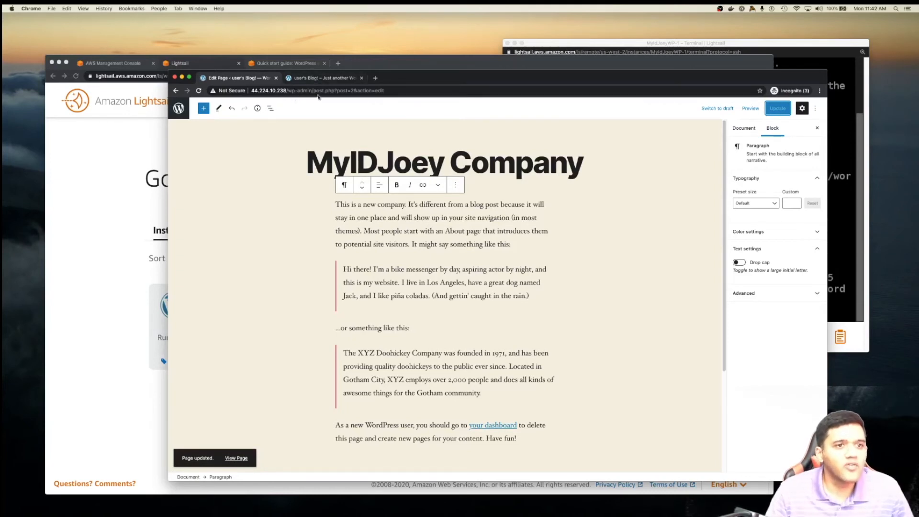
left_click(321, 78)
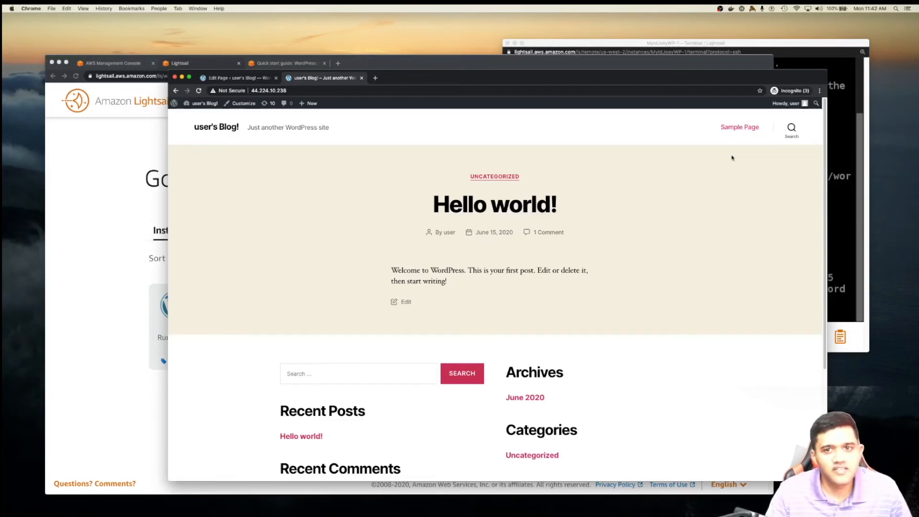
- Reload the blog so the MyIDJoey Event post with its lunch and learn text appears
left_click(200, 93)
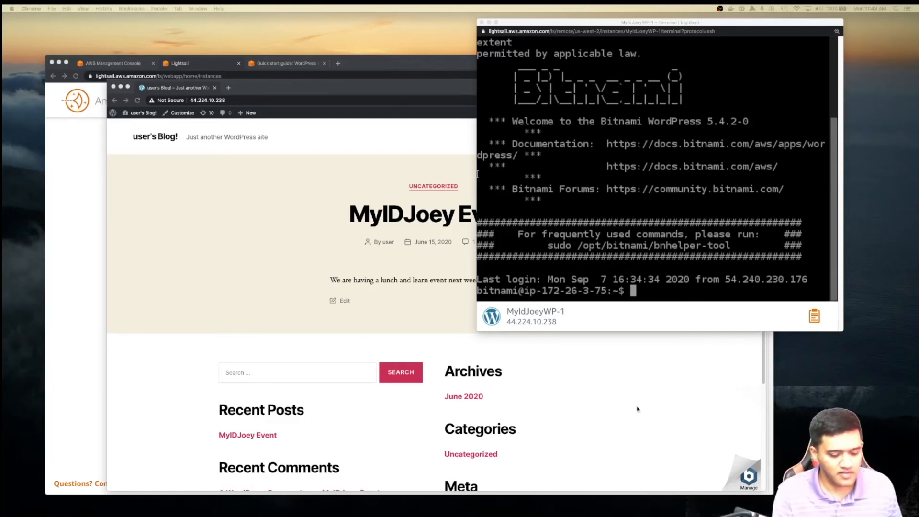
- Copy the suggested Bitnami helper tool command and run it in the server terminal
key("alt+super+8")
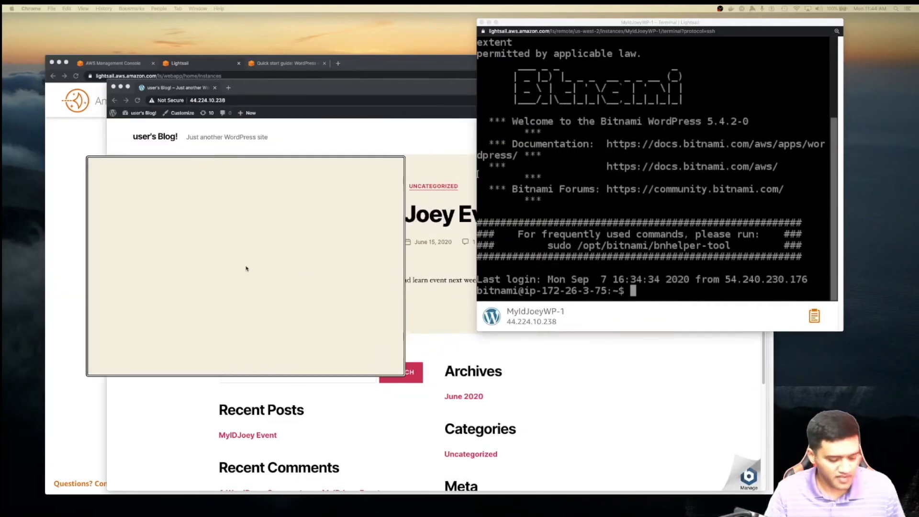
key("alt+super+8")
left_click(550, 246)
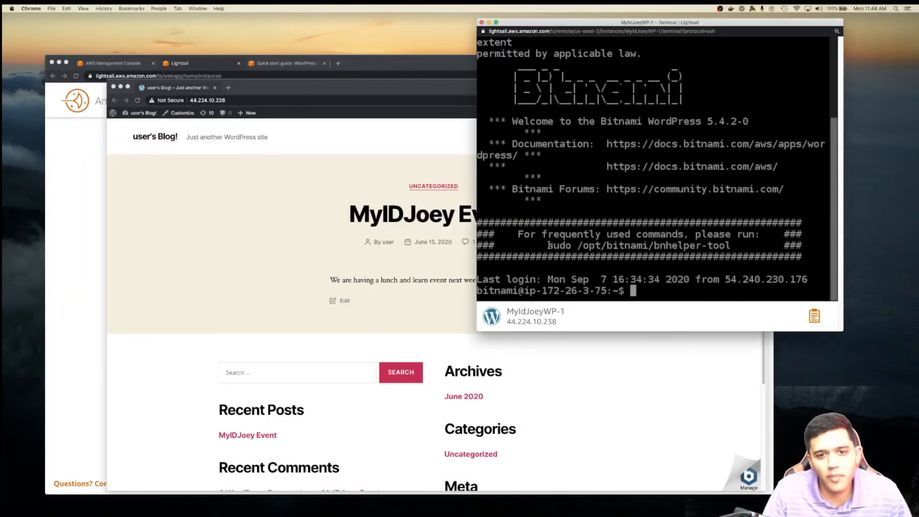
left_click_drag(550, 246, 727, 245)
right_click(727, 245)
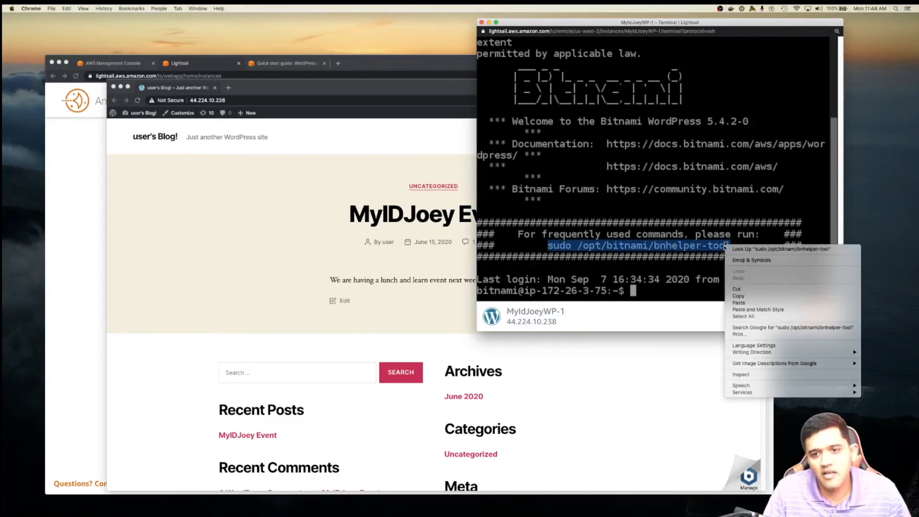
left_click(739, 296)
right_click(650, 292)
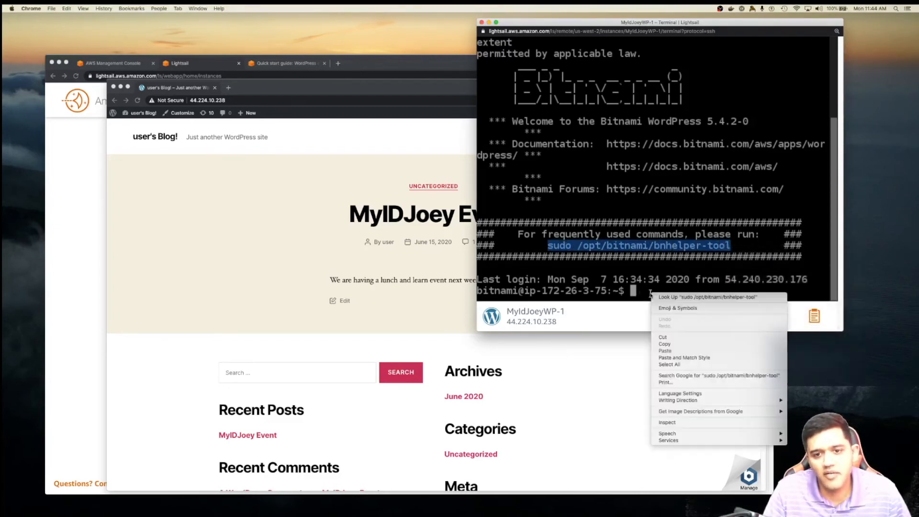
left_click(664, 349)
key("Return")
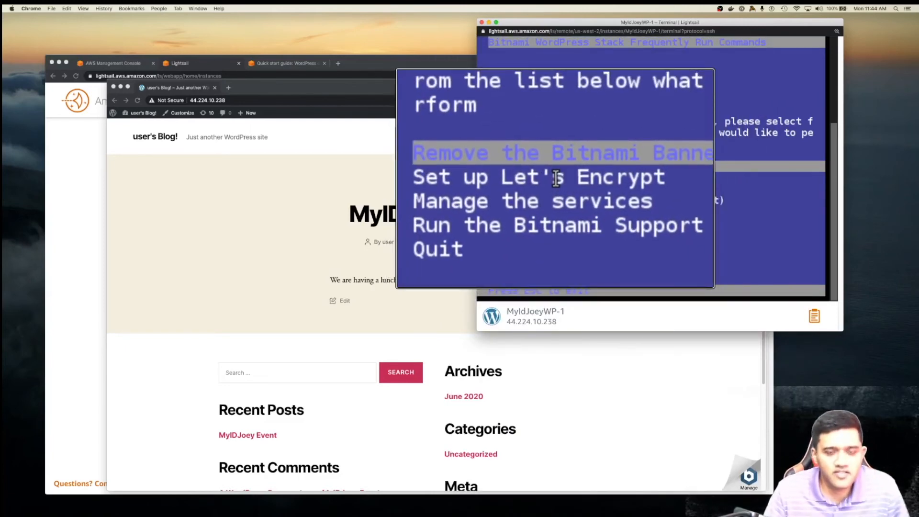
- Remove the Bitnami banner with the helper tool, then start entering the Route 53 console address
key("Return")
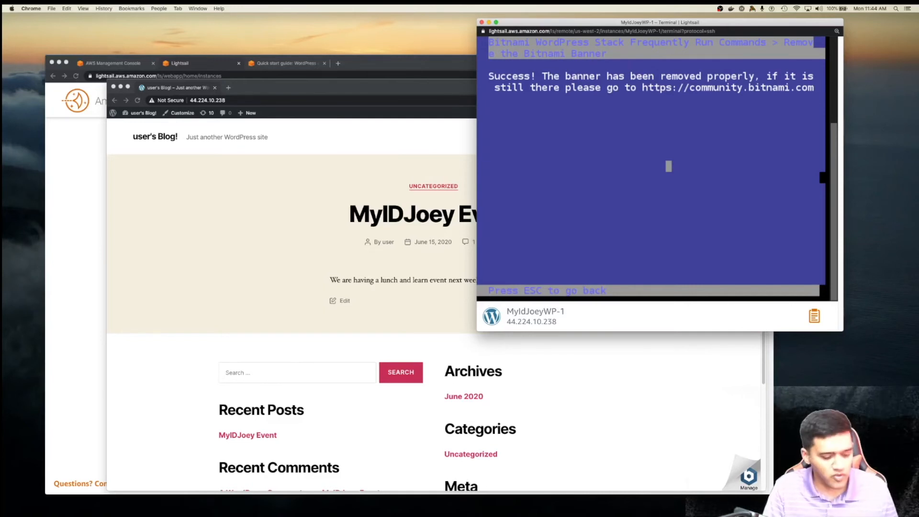
key("Escape")
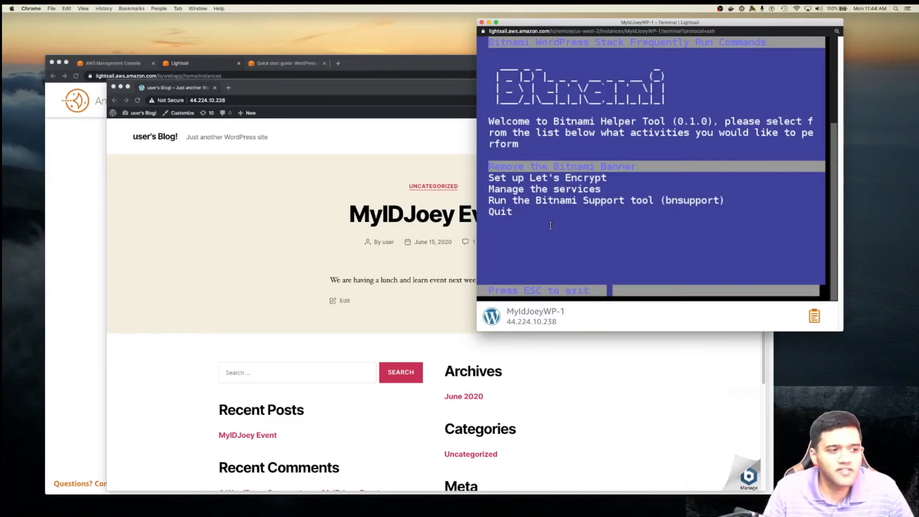
left_click(400, 339)
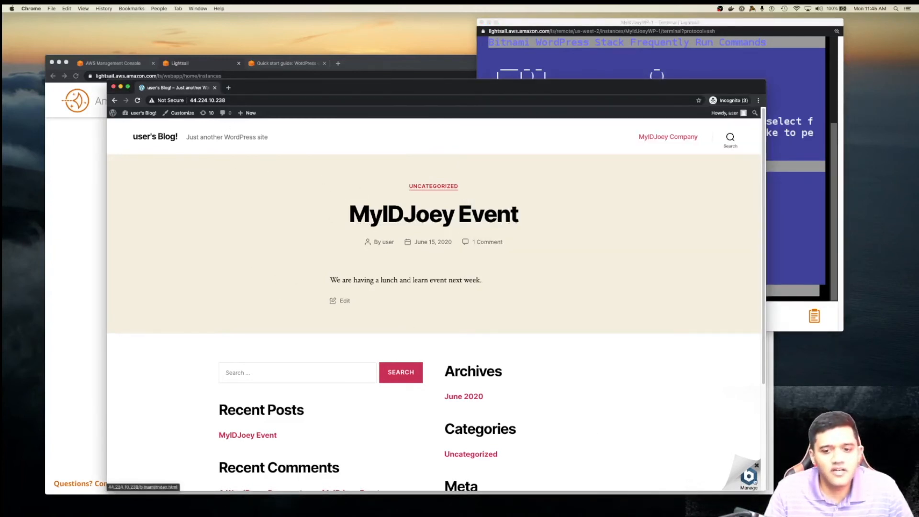
left_click(263, 101)
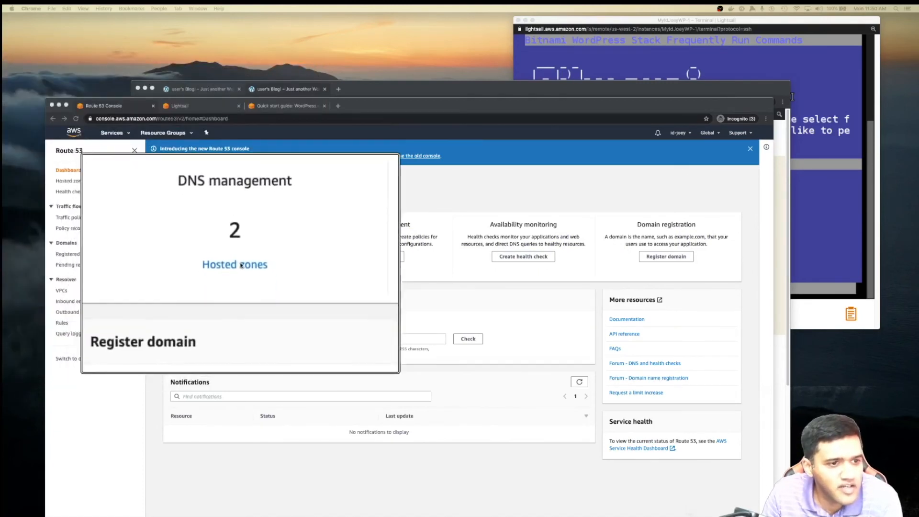
- Open the myidjoey.com hosted zone and check blog.myidjoey.com's A record pointing to 44.224.10.238
left_click(234, 267)
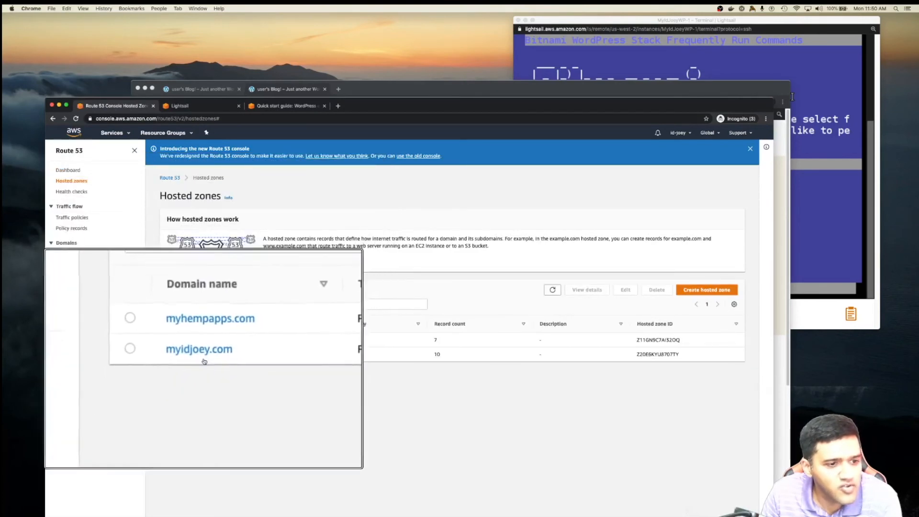
left_click(202, 355)
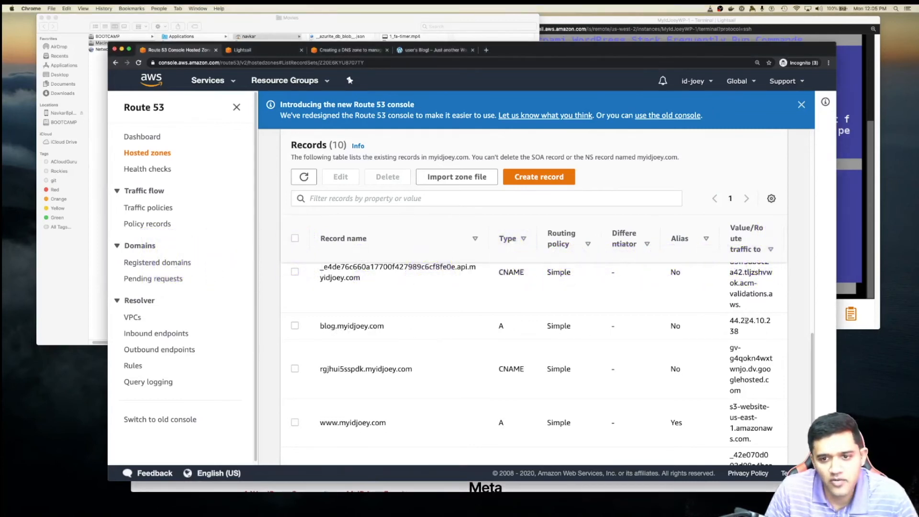
left_click_drag(731, 320, 747, 329)
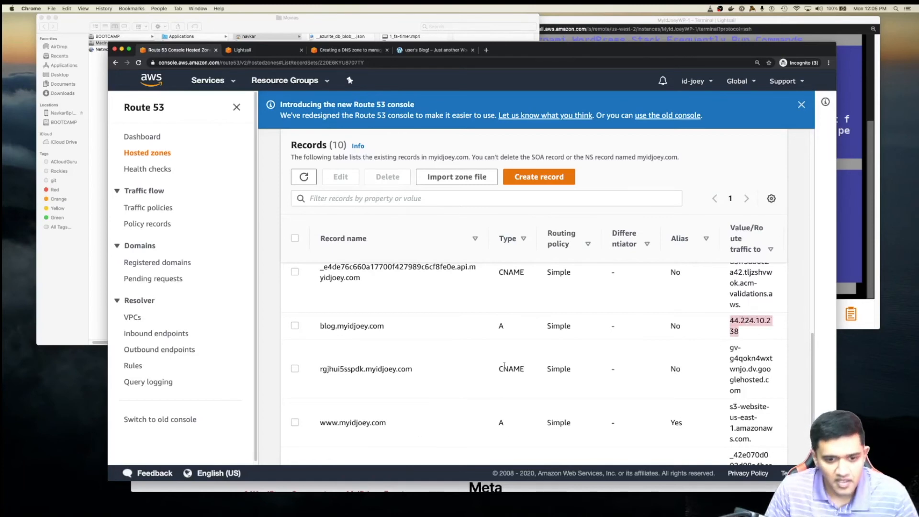
key("super+minus")
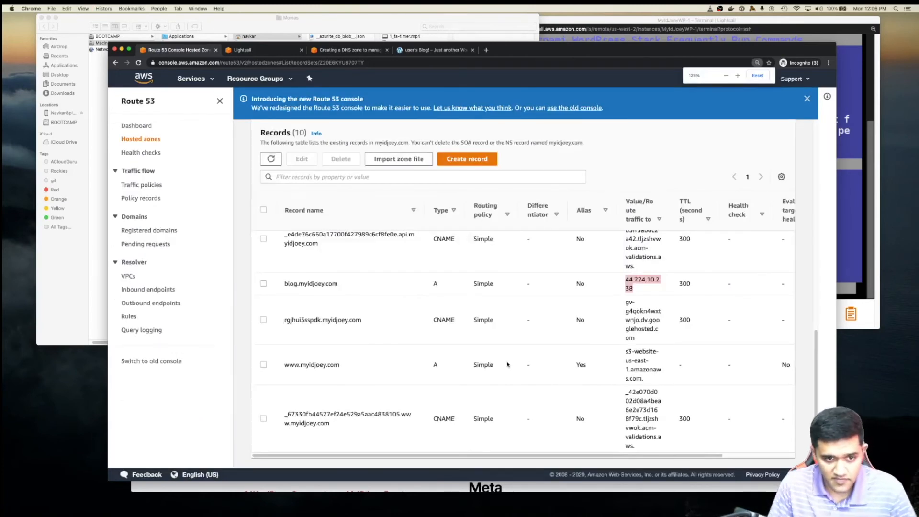
left_click(533, 283)
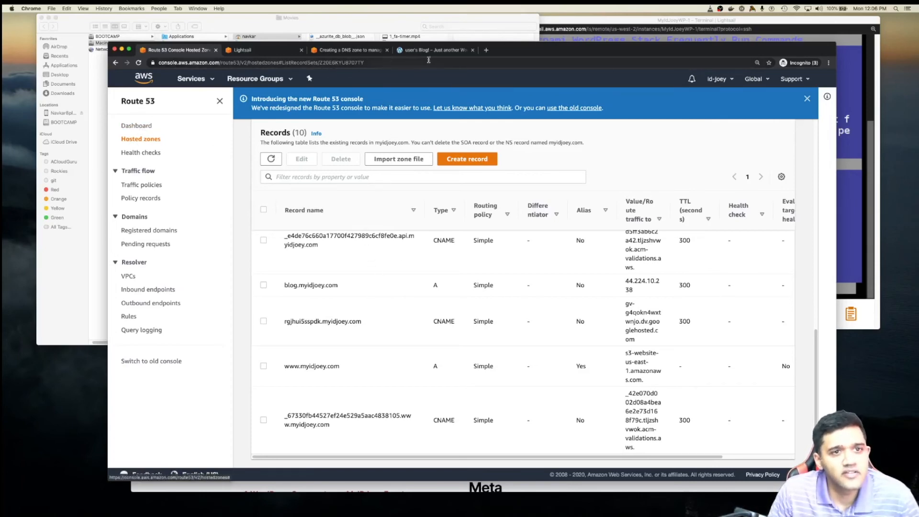
left_click(352, 50)
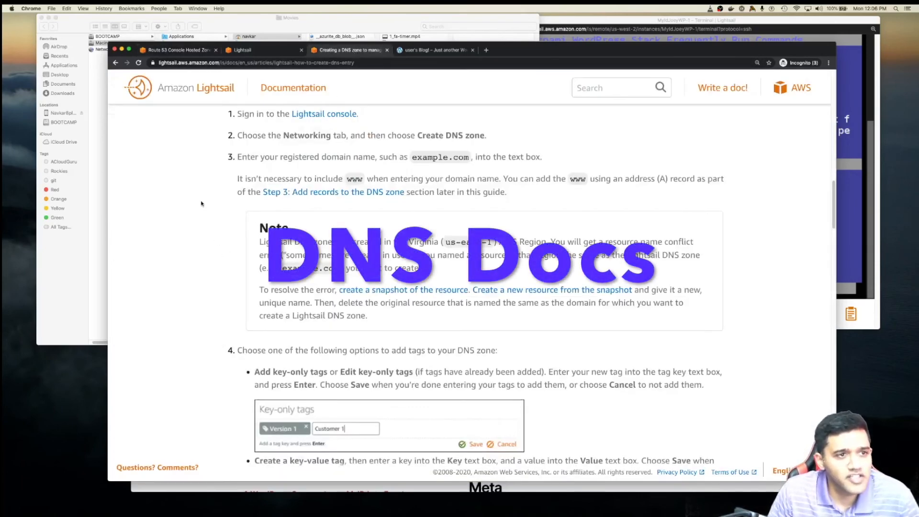
- Read Steps 2–3 of the 'Create a DNS zone' guide, then go back to the Blog! tab
scroll(222, 242, "up", 3)
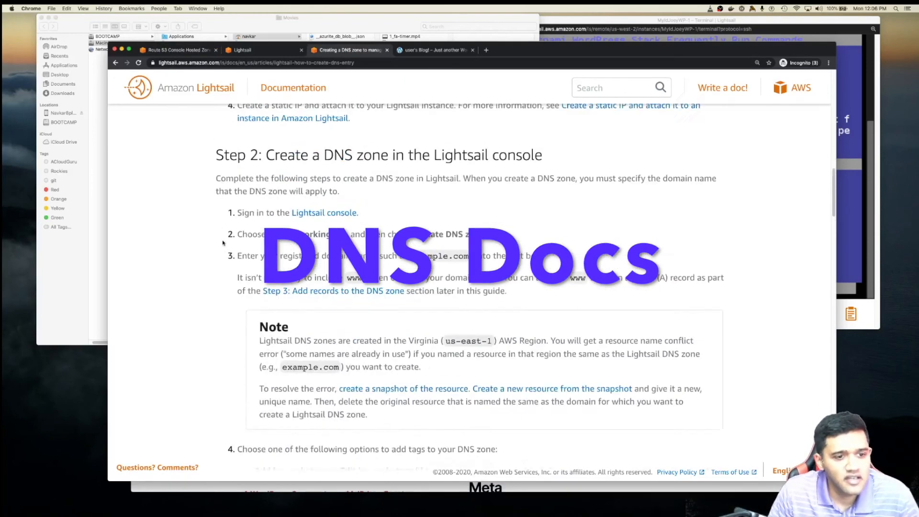
scroll(223, 243, "up", 3)
scroll(211, 192, "down", 2)
left_click_drag(207, 170, 568, 174)
left_click(267, 169)
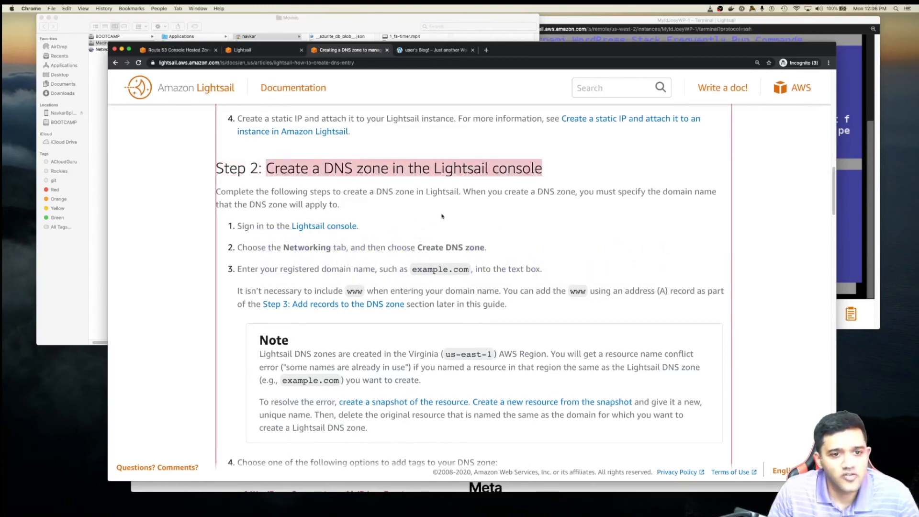
left_click(195, 222)
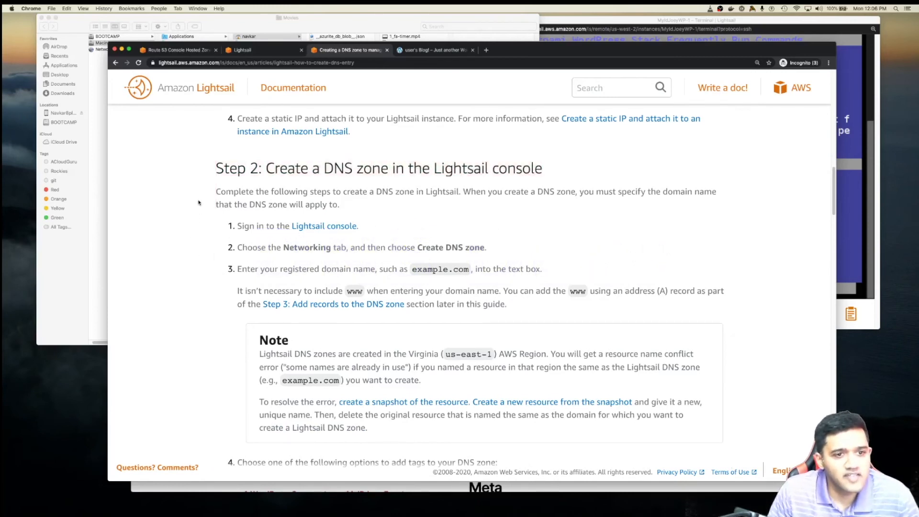
scroll(205, 254, "down", 4)
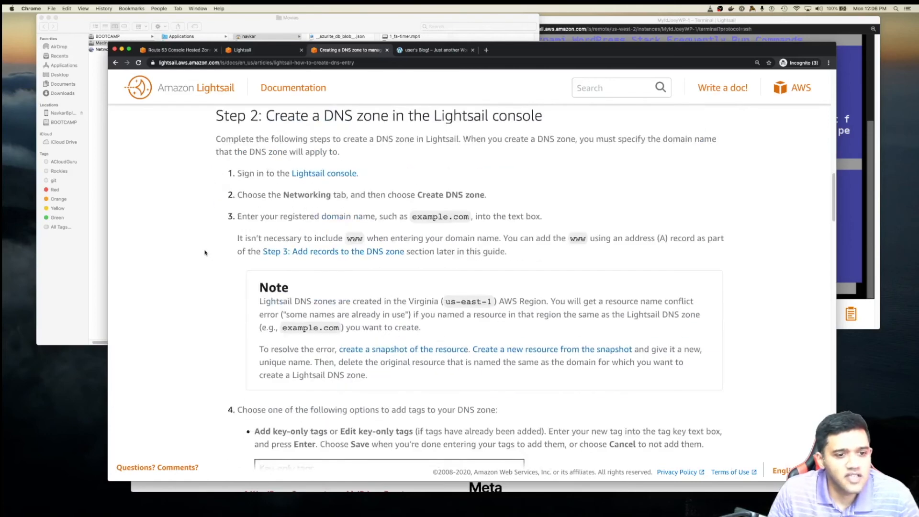
scroll(206, 254, "down", 3)
scroll(206, 254, "down", 3)
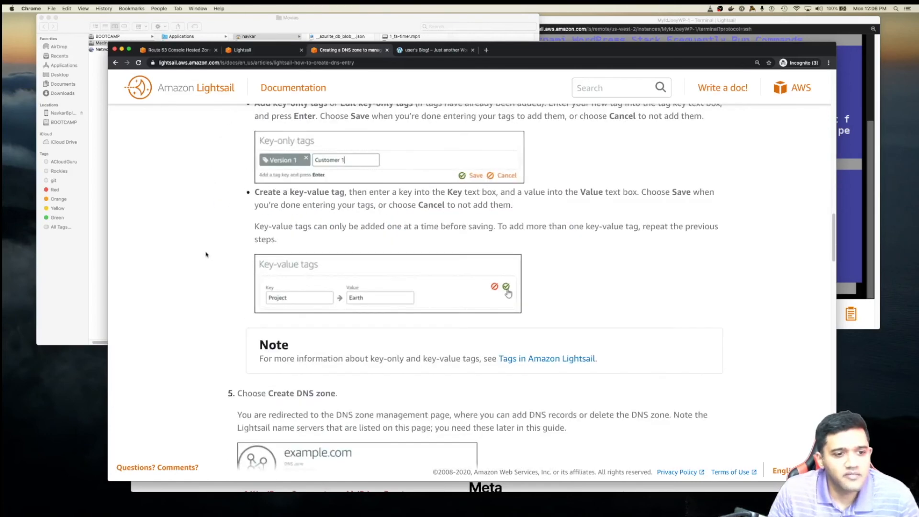
scroll(206, 254, "down", 5)
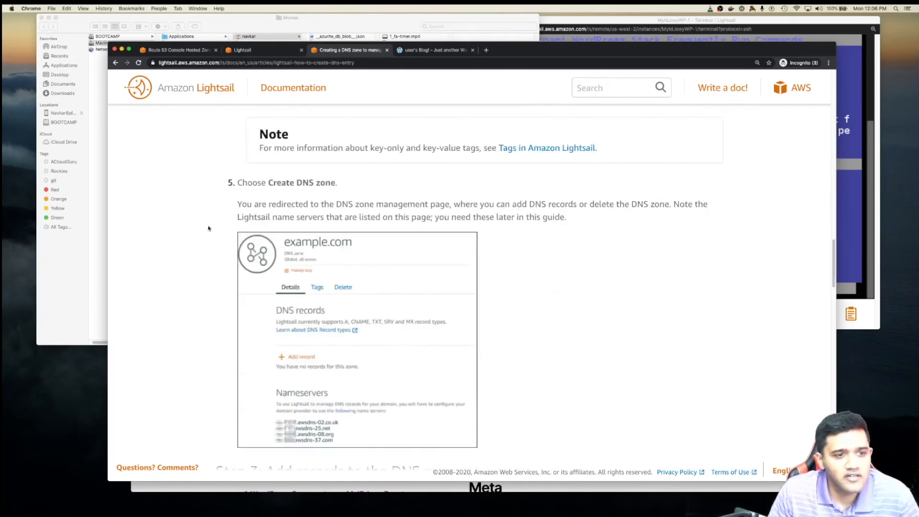
scroll(212, 262, "down", 3)
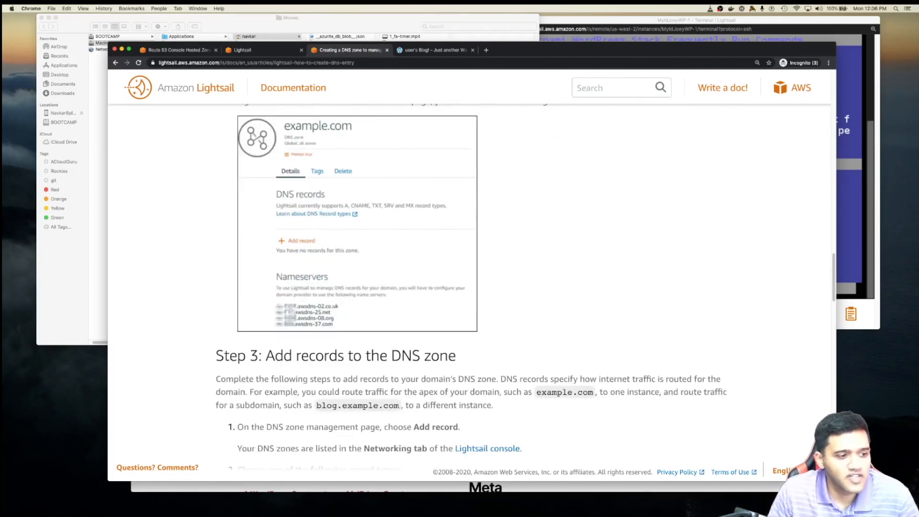
key("ctrl+Tab")
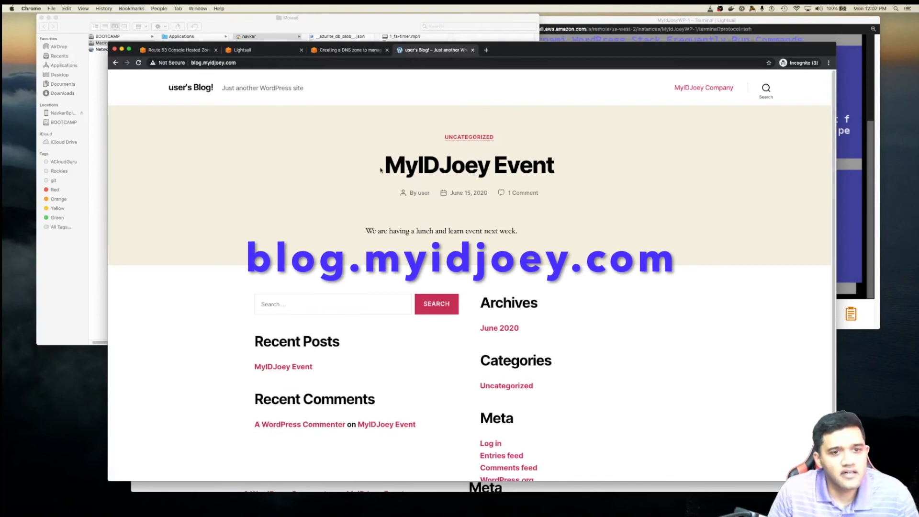
- Confirm the blog's address is blog.myidjoey.com and highlight 'Set up Let's Encrypt' in the helper menu
left_click_drag(390, 169, 580, 165)
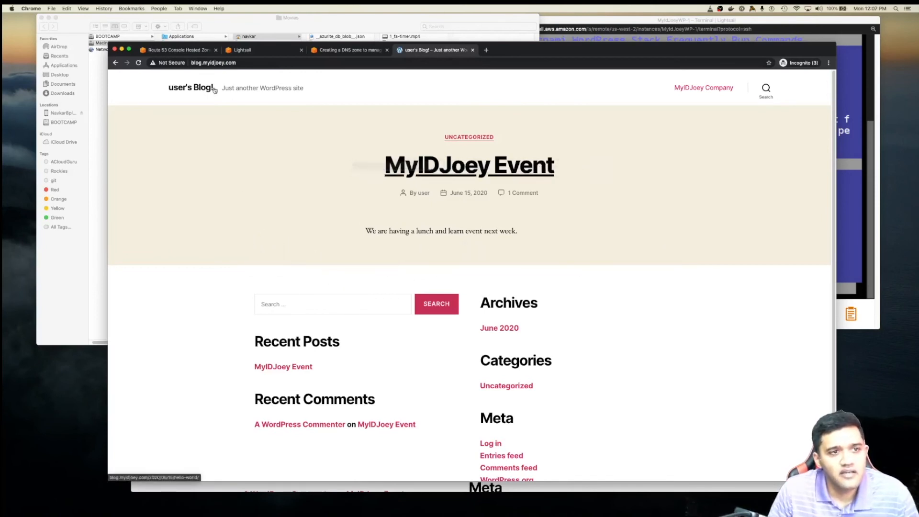
left_click(254, 62)
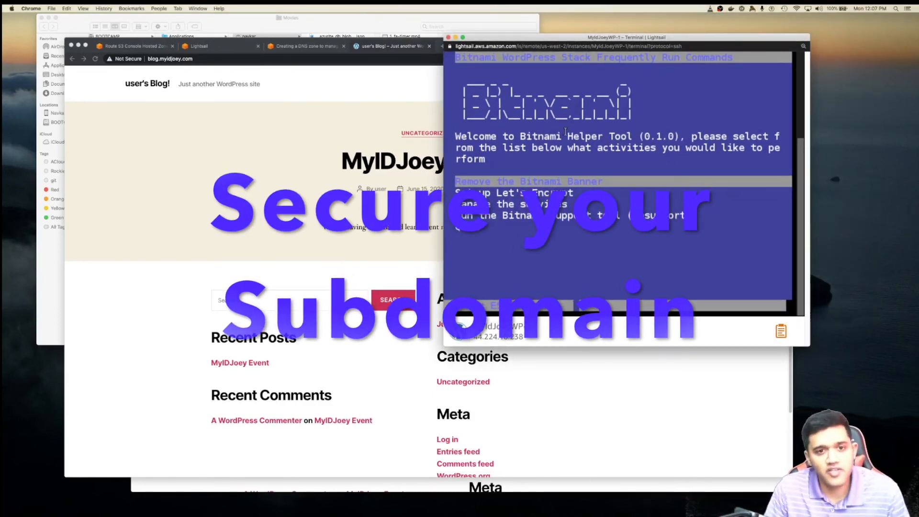
key("Down")
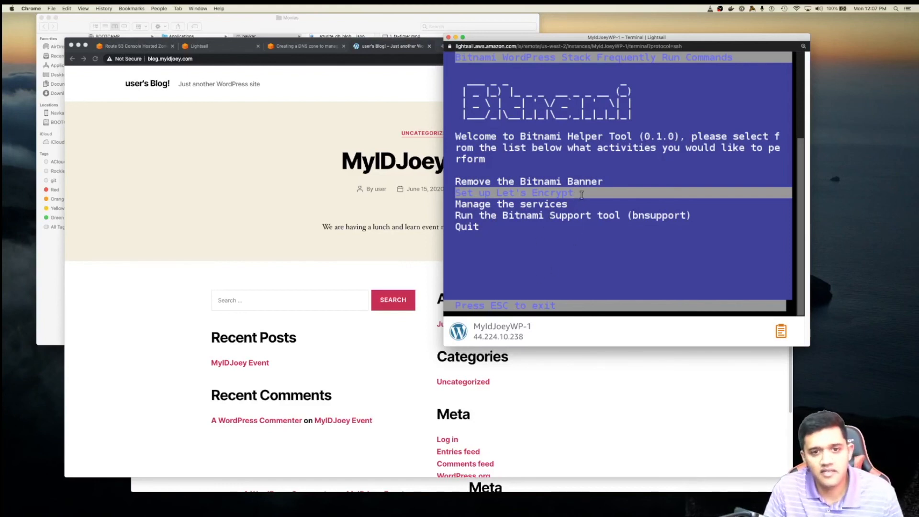
- Start Let's Encrypt setup for the domain blog.myidjoey.com, declining to add the www domain
key("Return")
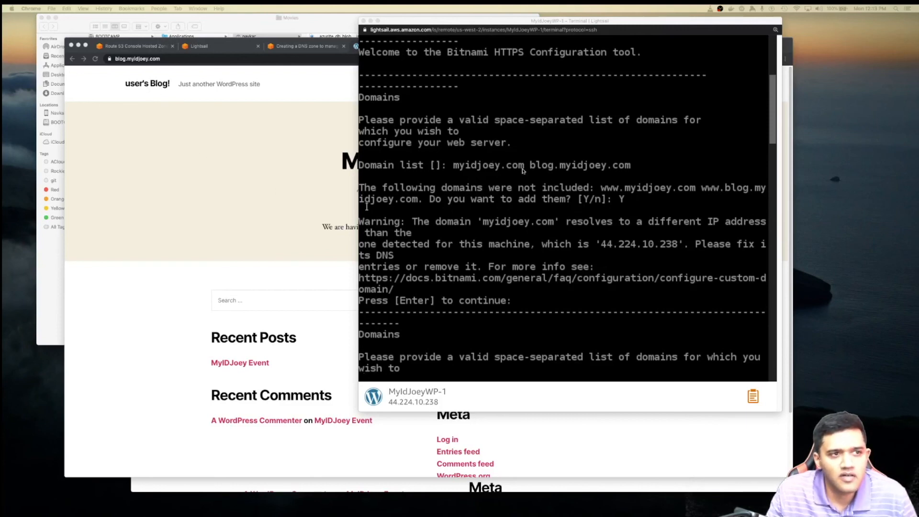
left_click(527, 210)
type("blog.myidjoey.com")
key("Return")
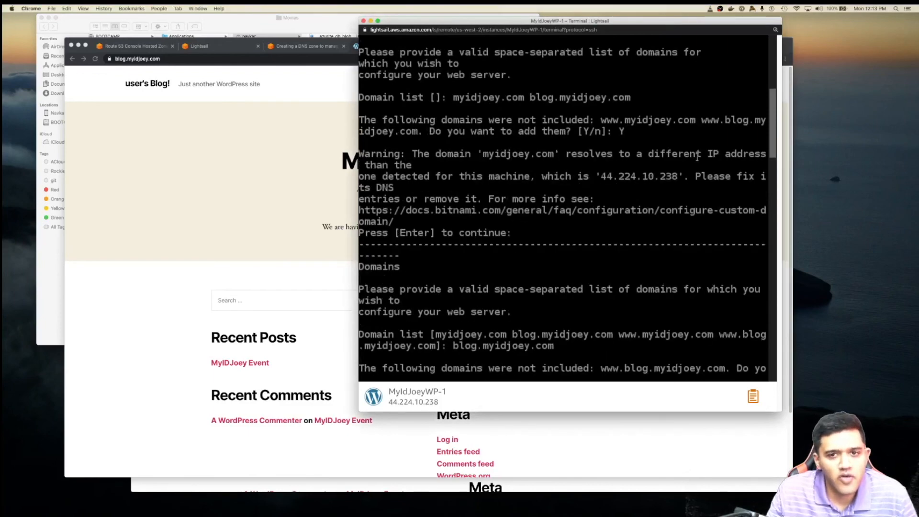
type("n")
key("Return")
- Accept HTTP-to-HTTPS redirection and the configuration changes, enter the contact e-mail, and agree to the terms
type("Y")
key("Return")
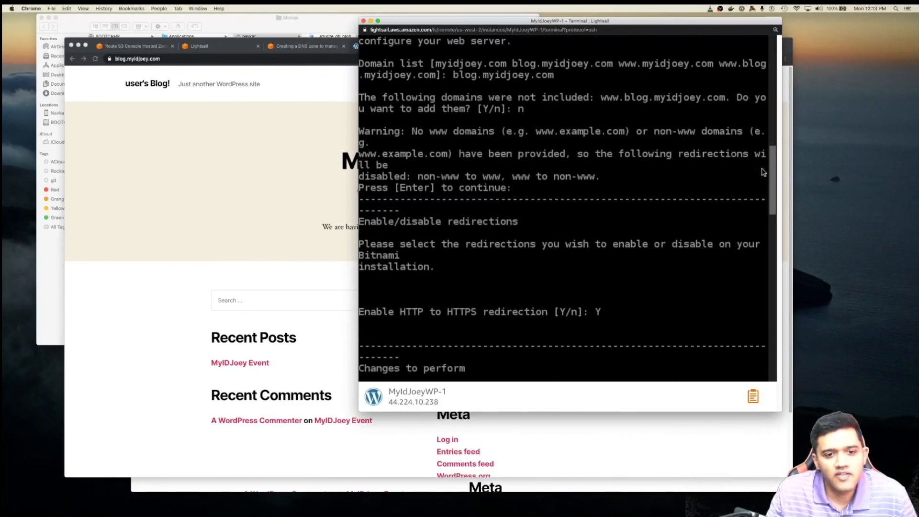
type("Y")
key("Return")
key("Return")
type("Y")
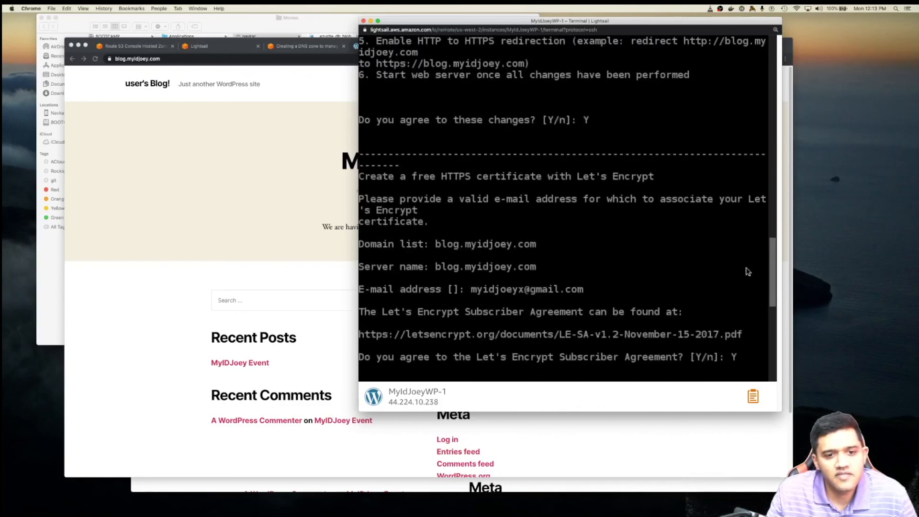
key("Return")
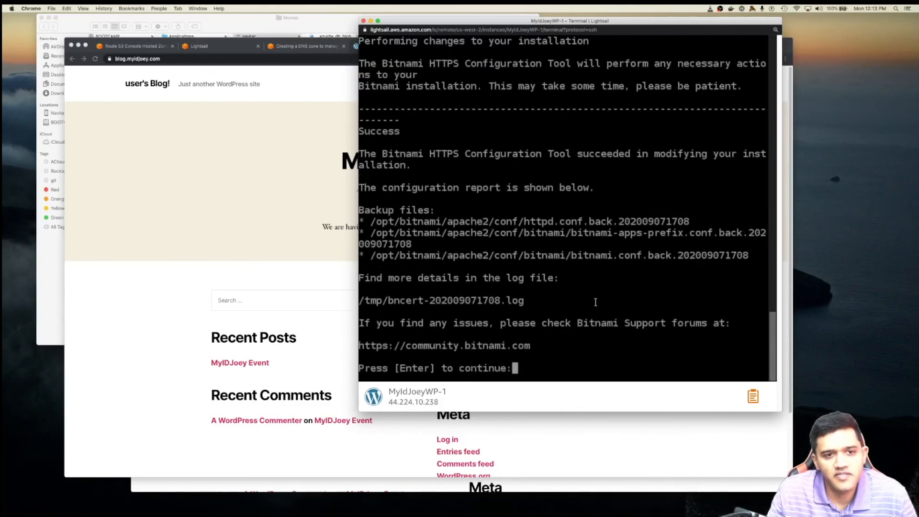